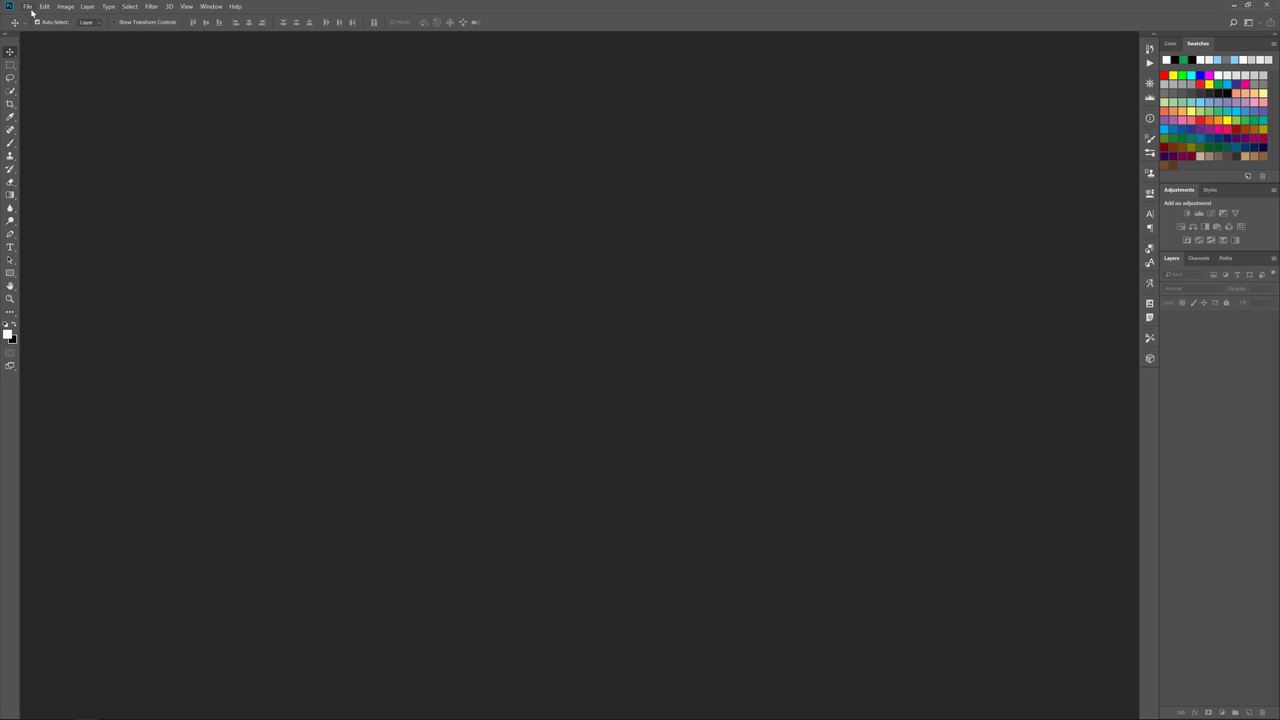
# Create a new 5120×2880 transparent document
pyautogui.click(28, 6)
pyautogui.click(56, 21)
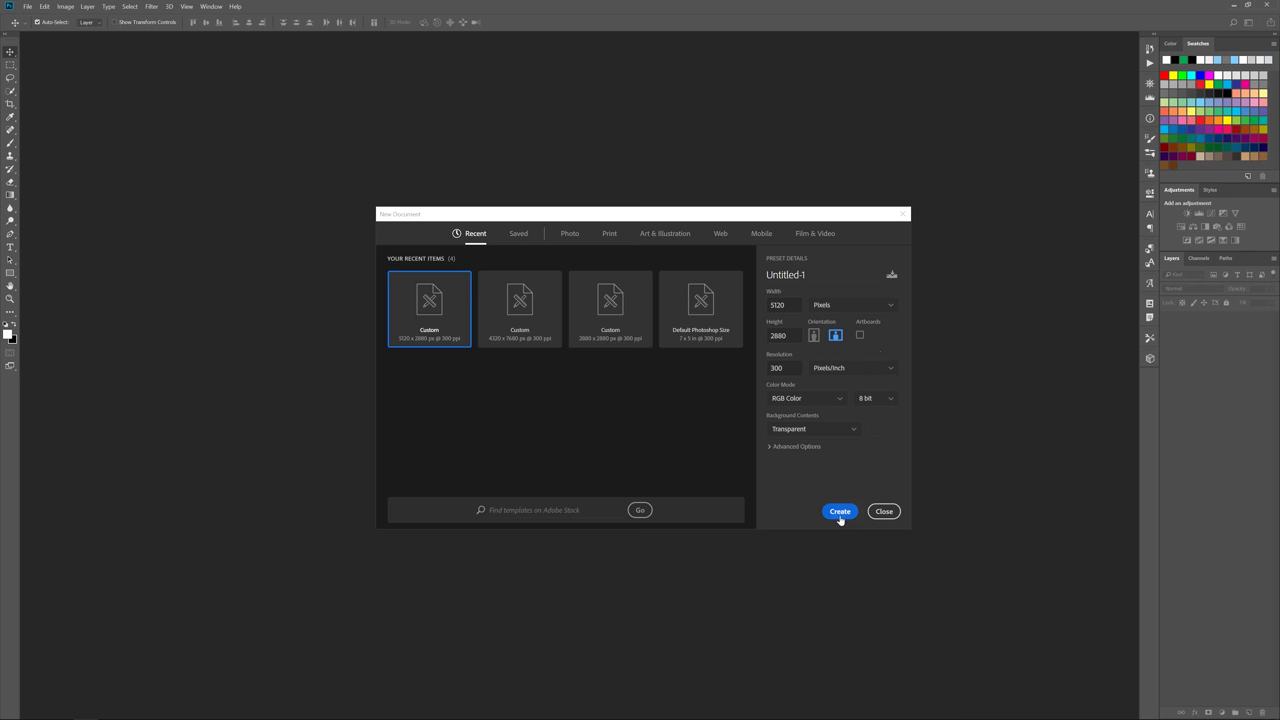
pyautogui.click(840, 512)
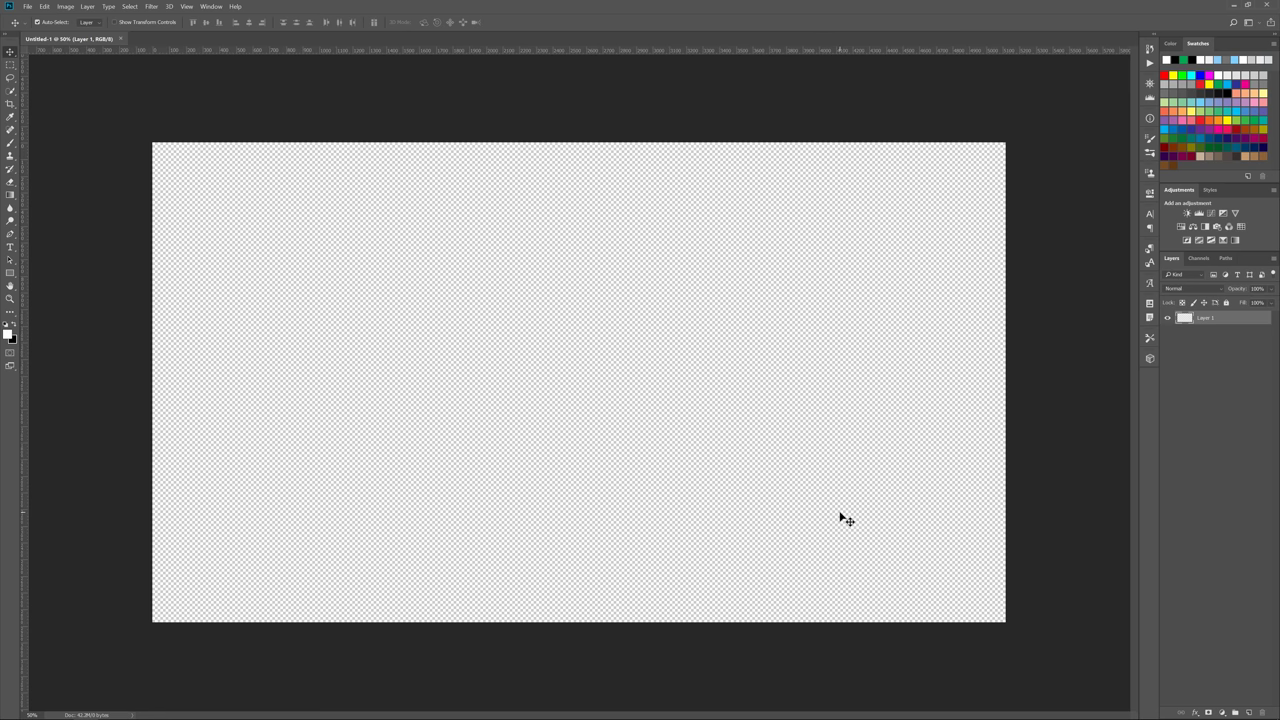
# Open red-deer_v2.psd, hide the green screen and cutout-deer layers, and select the background
pyautogui.rightClick(513, 39)
pyautogui.click(551, 88)
pyautogui.doubleClick(351, 78)
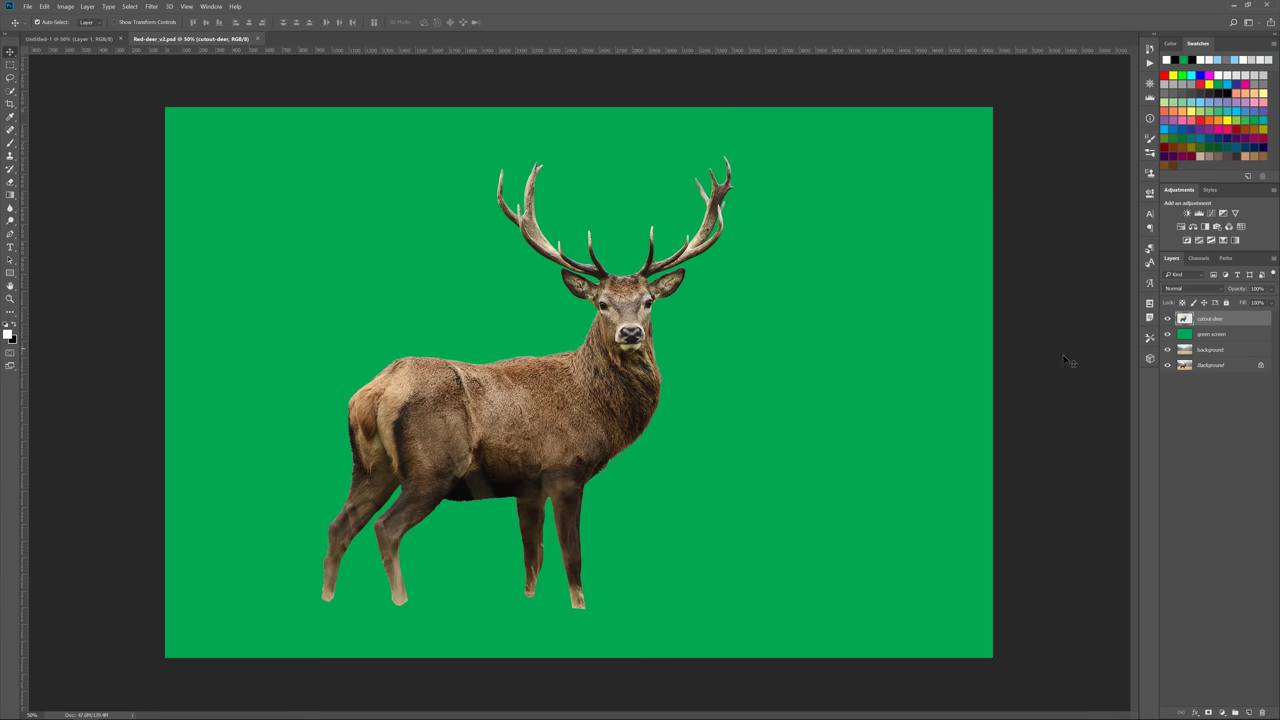
pyautogui.click(1167, 334)
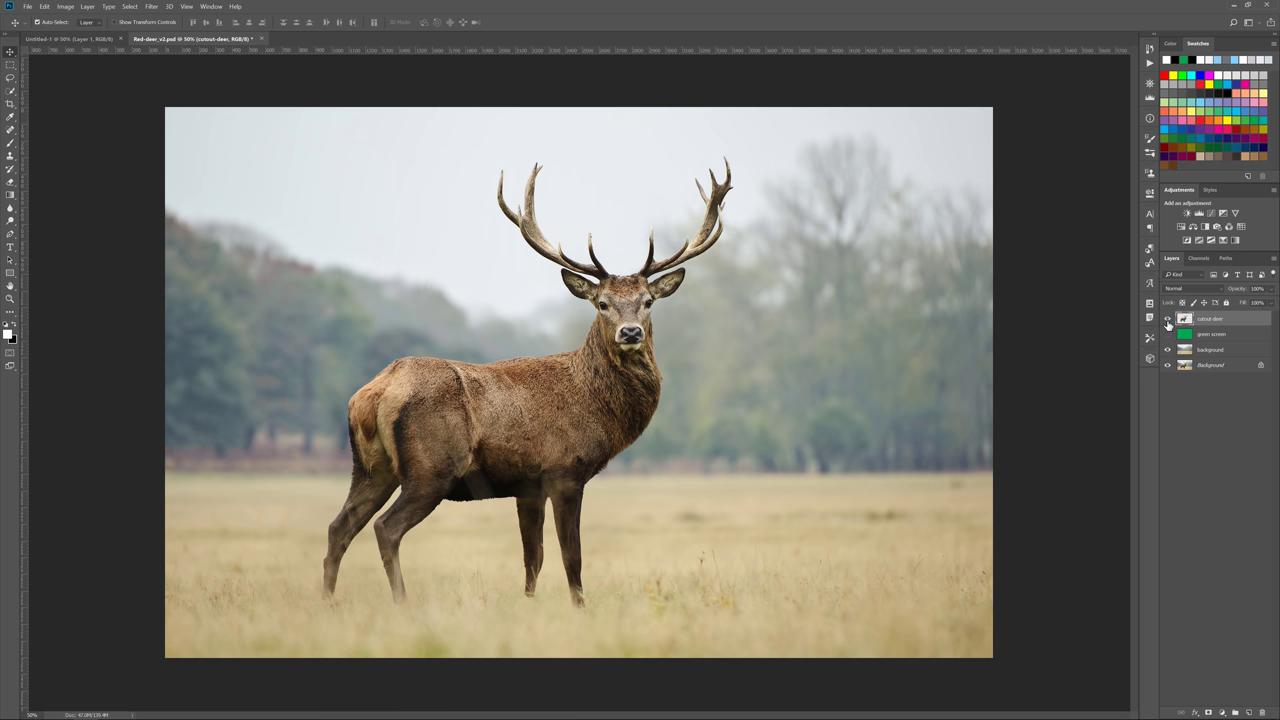
pyautogui.click(1167, 319)
pyautogui.click(1210, 349)
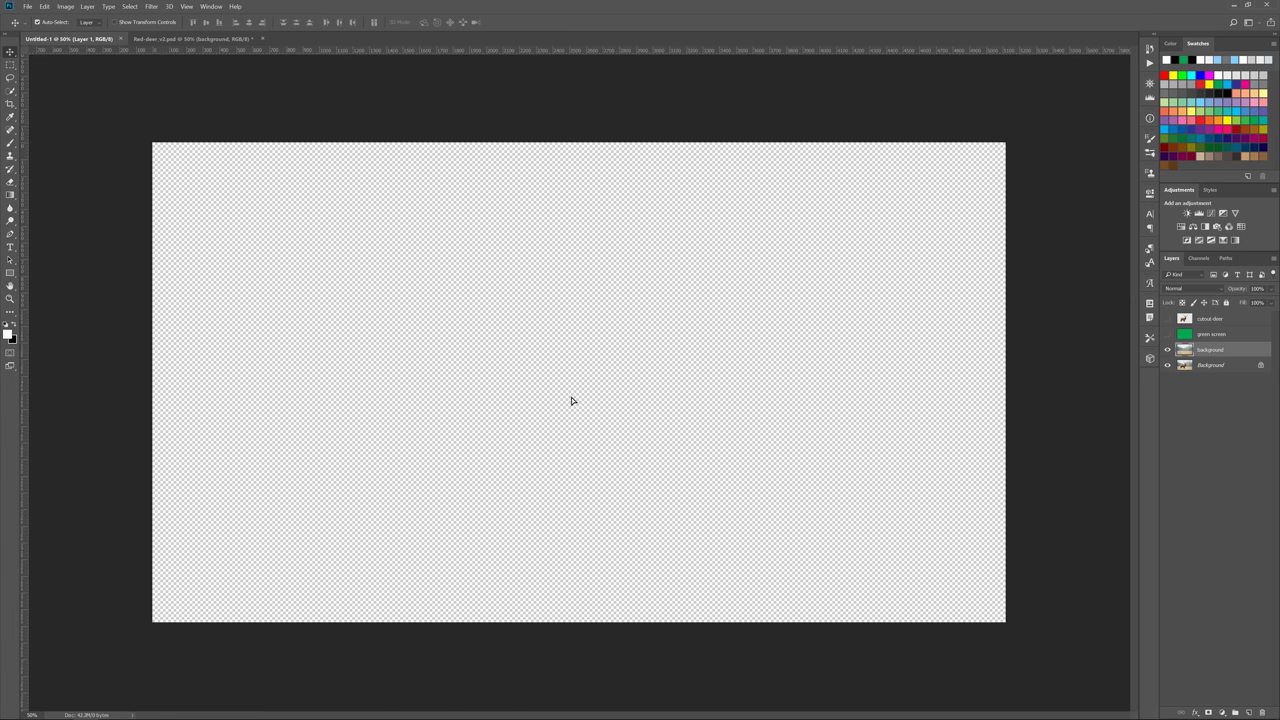
# Drag the field photo into Untitled-1, stretch it to fill the canvas, and delete empty Layer 1
pyautogui.moveTo(580, 393); pyautogui.dragTo(584, 396)
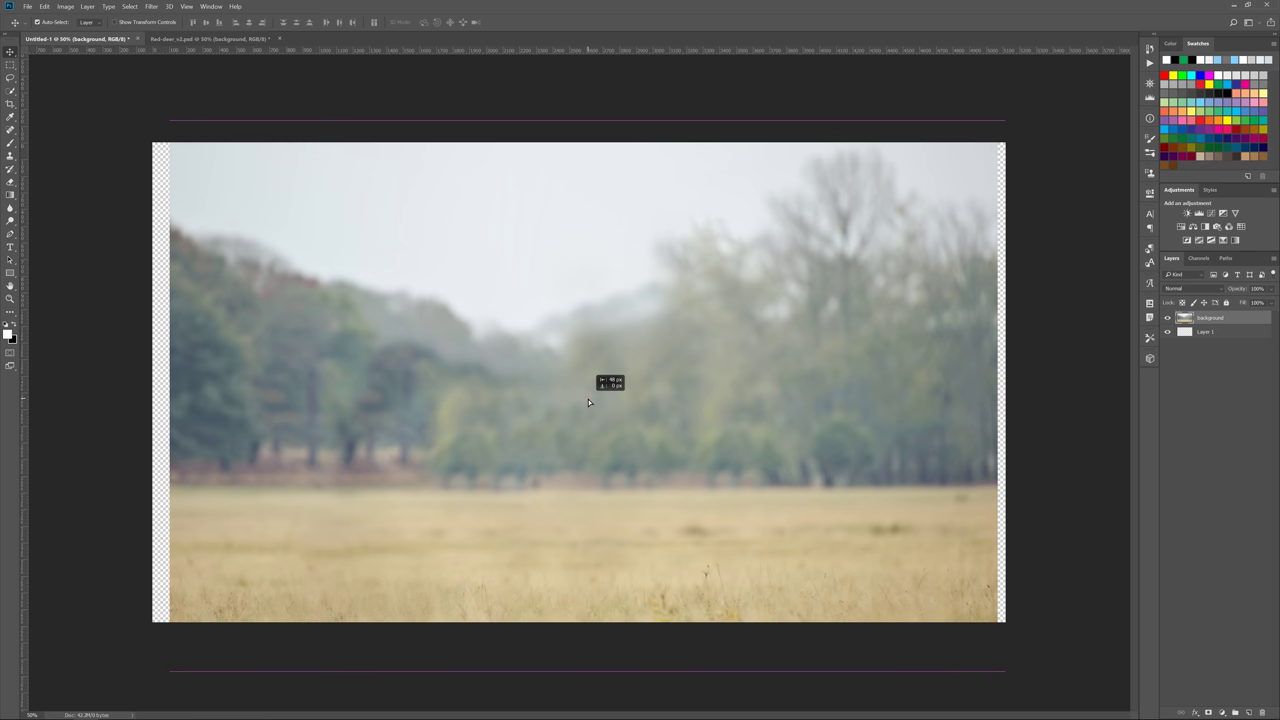
pyautogui.hotkey('ctrl', 't')
pyautogui.moveTo(992, 665); pyautogui.dragTo(1020, 610)
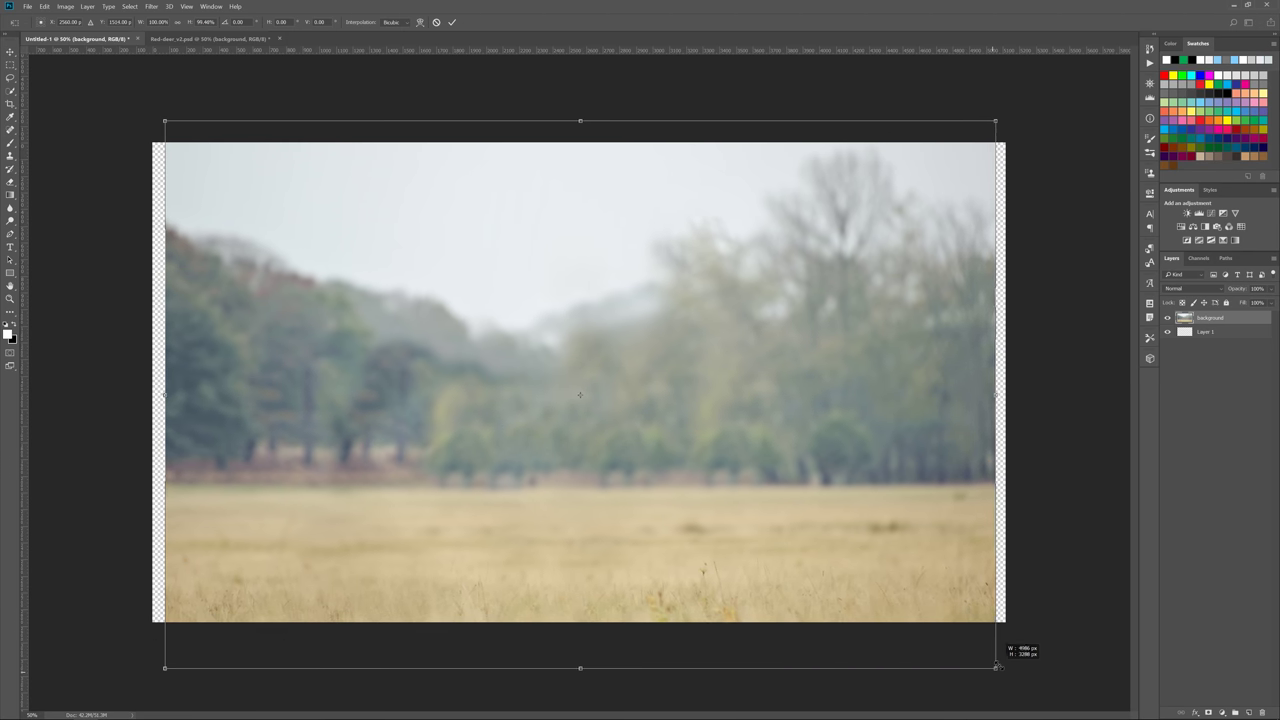
pyautogui.moveTo(165, 620); pyautogui.dragTo(152, 620)
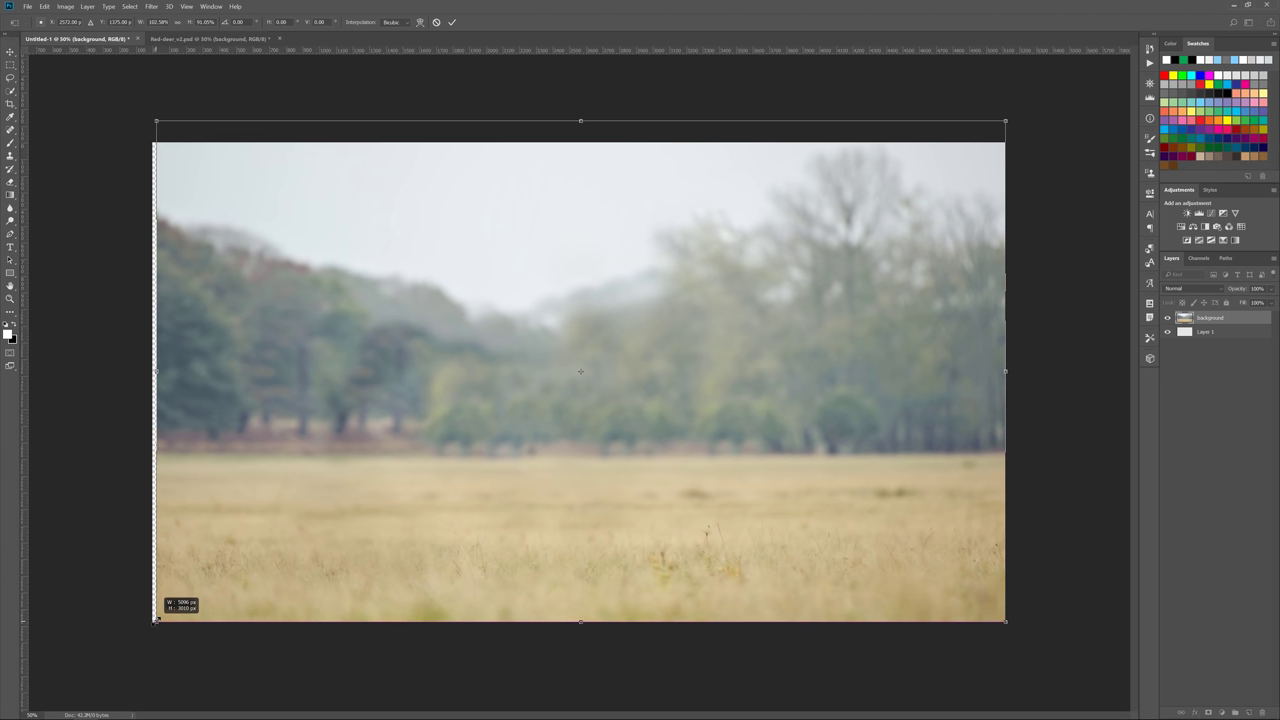
pyautogui.moveTo(578, 121); pyautogui.dragTo(578, 143)
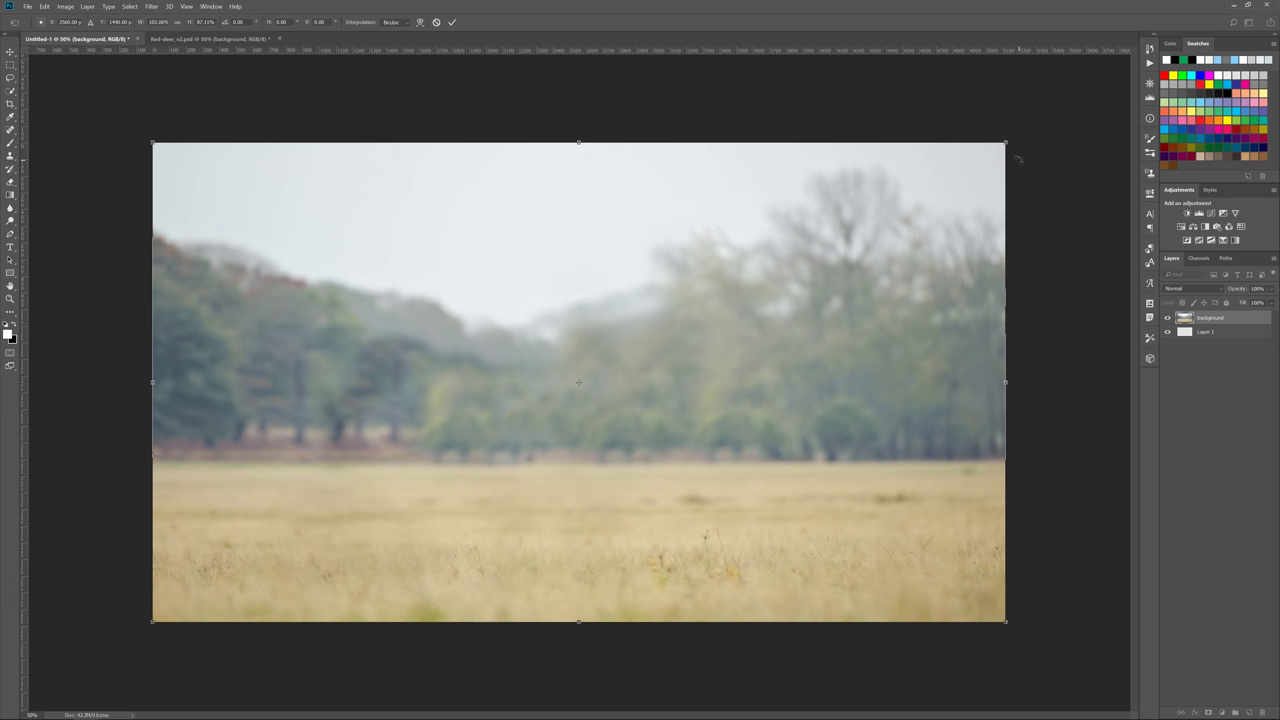
pyautogui.doubleClick(989, 160)
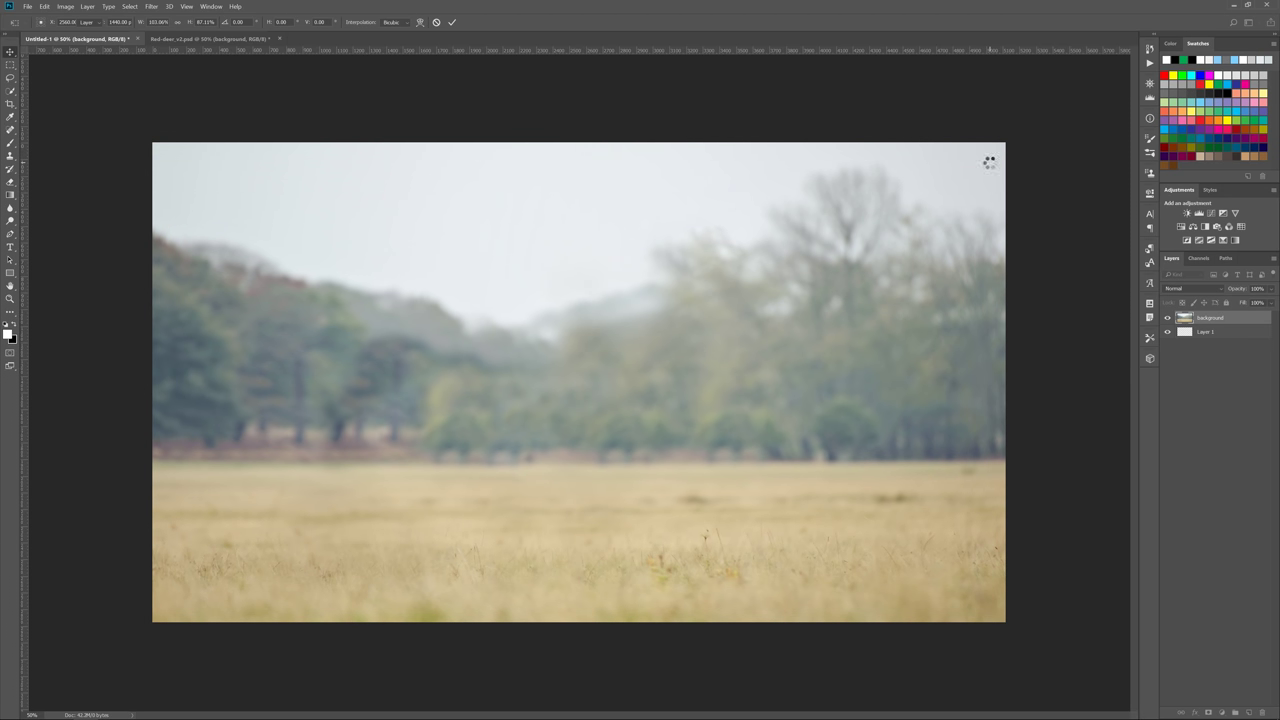
pyautogui.click(1222, 332)
pyautogui.press('Delete')
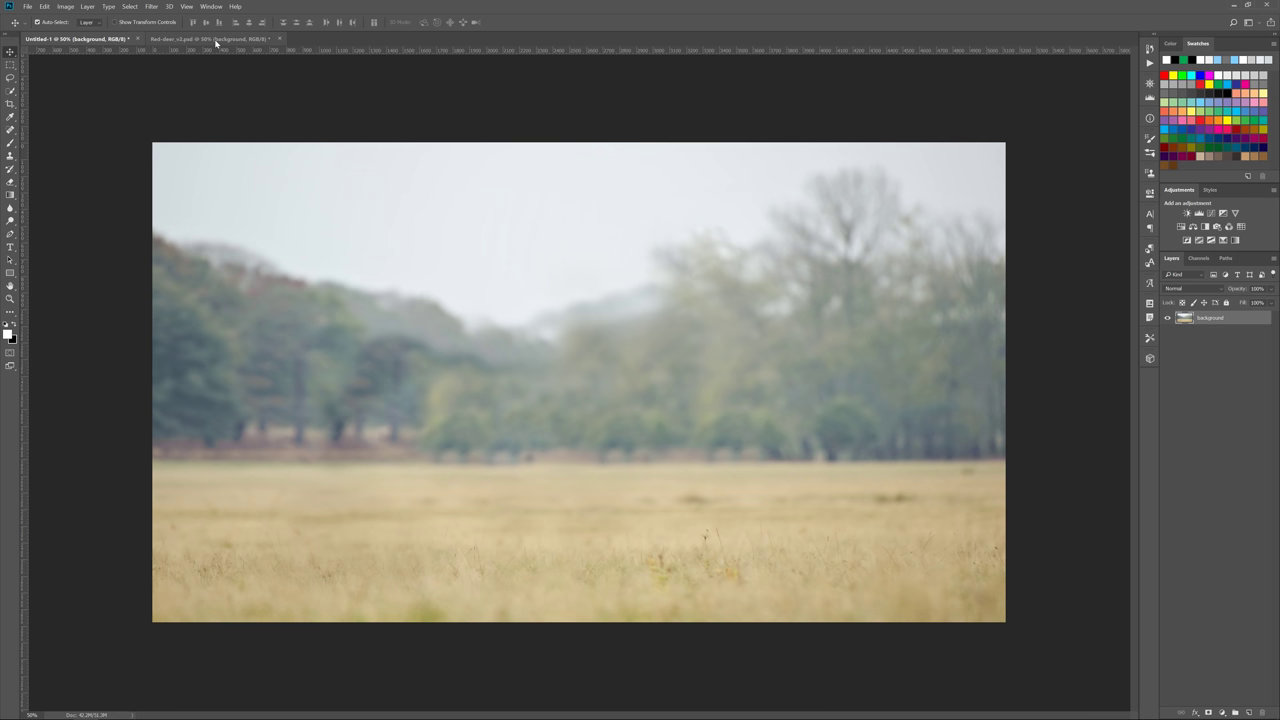
# Show the cutout-deer layer in red-deer_v2.psd and drag it into Untitled-1
pyautogui.click(216, 40)
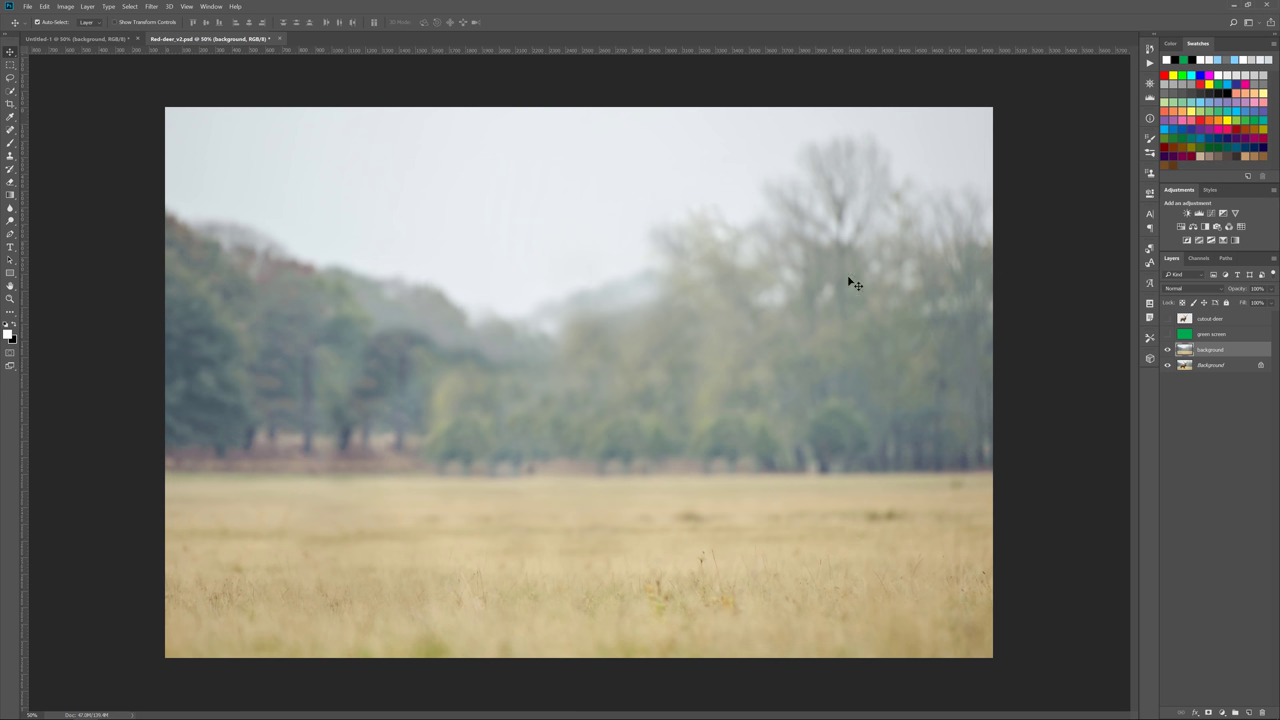
pyautogui.click(1167, 319)
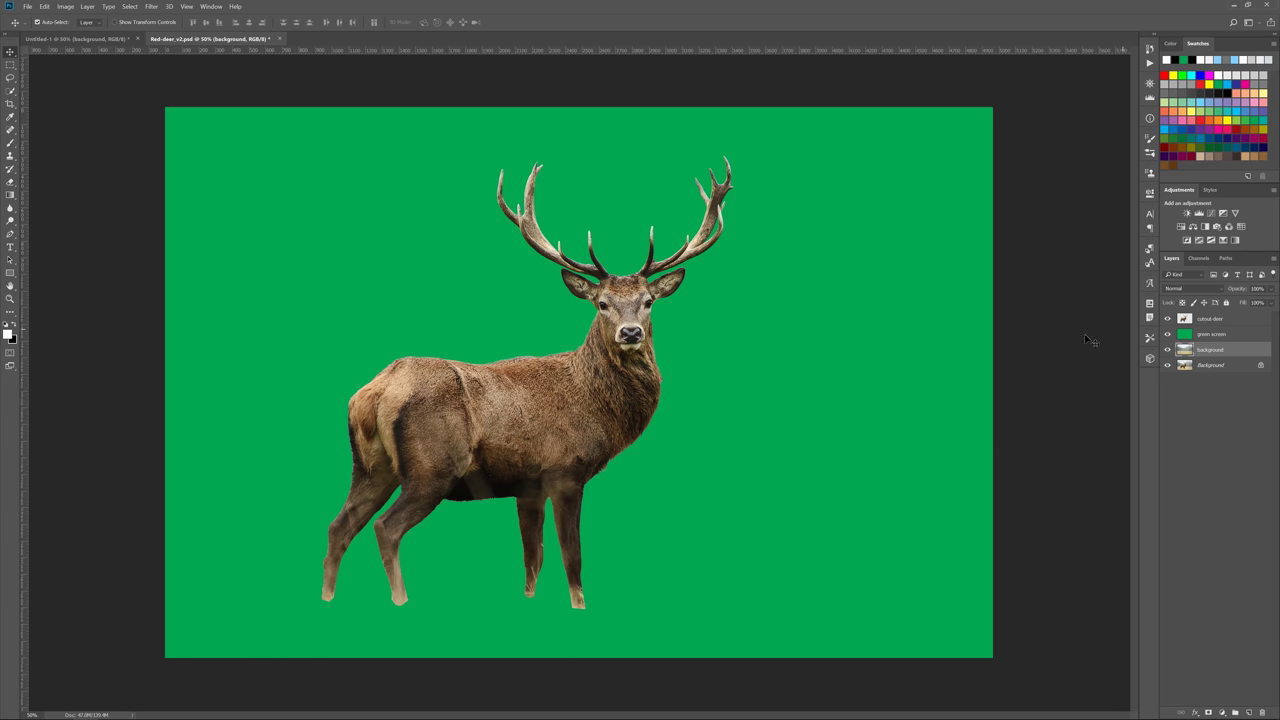
pyautogui.click(1210, 319)
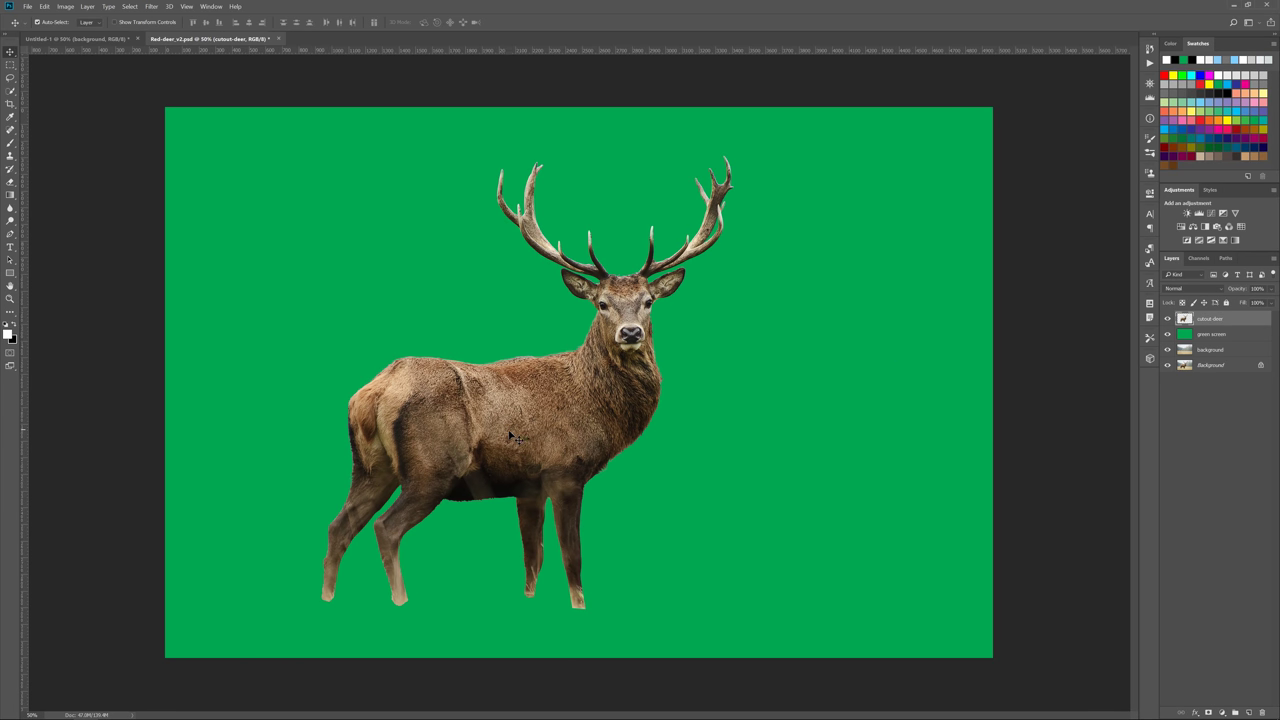
pyautogui.moveTo(515, 440); pyautogui.dragTo(396, 213)
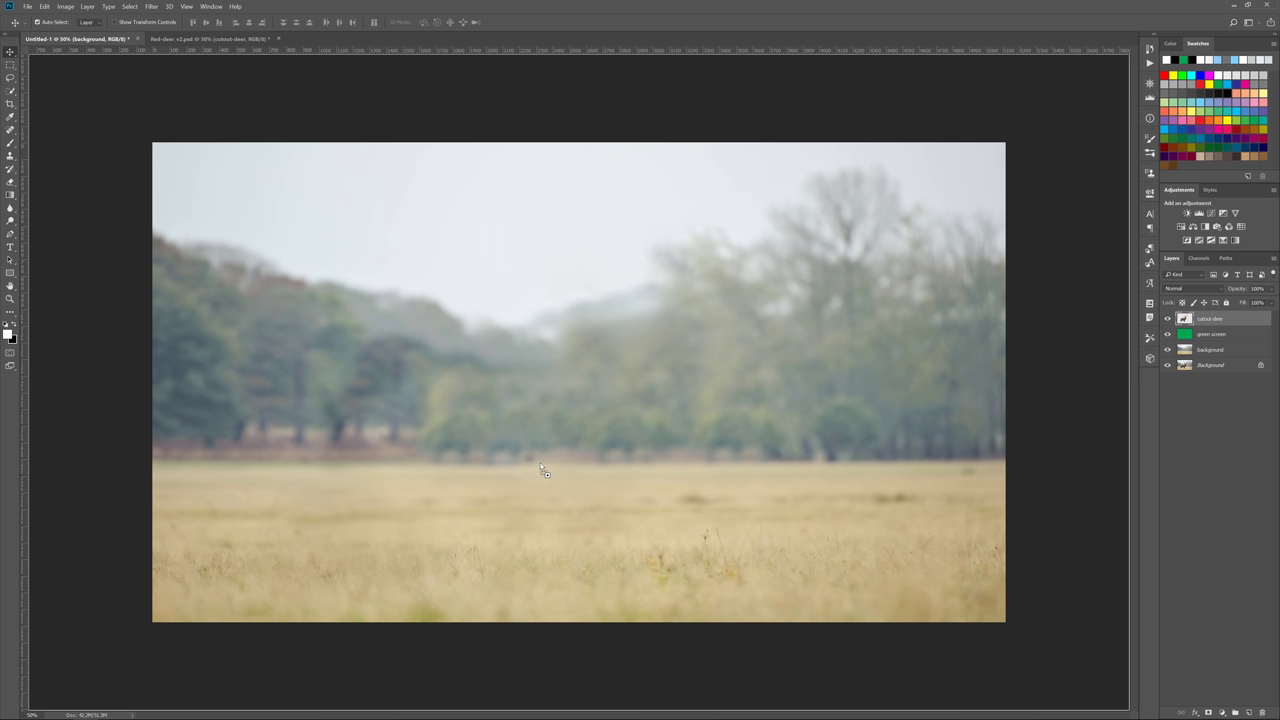
pyautogui.moveTo(396, 213); pyautogui.dragTo(547, 358)
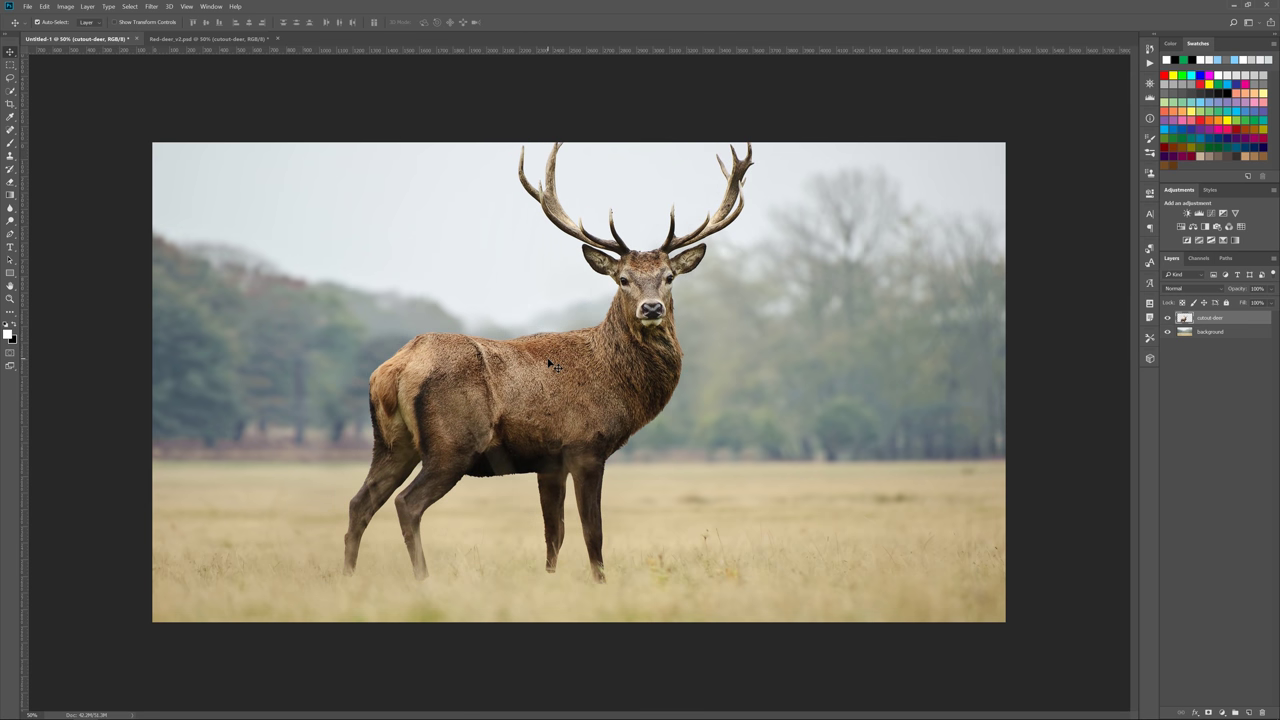
# Scale the stag down to about 78.5% and move it left of centre onto the grass
pyautogui.hotkey('ctrl', 't')
pyautogui.moveTo(751, 586); pyautogui.dragTo(708, 537)
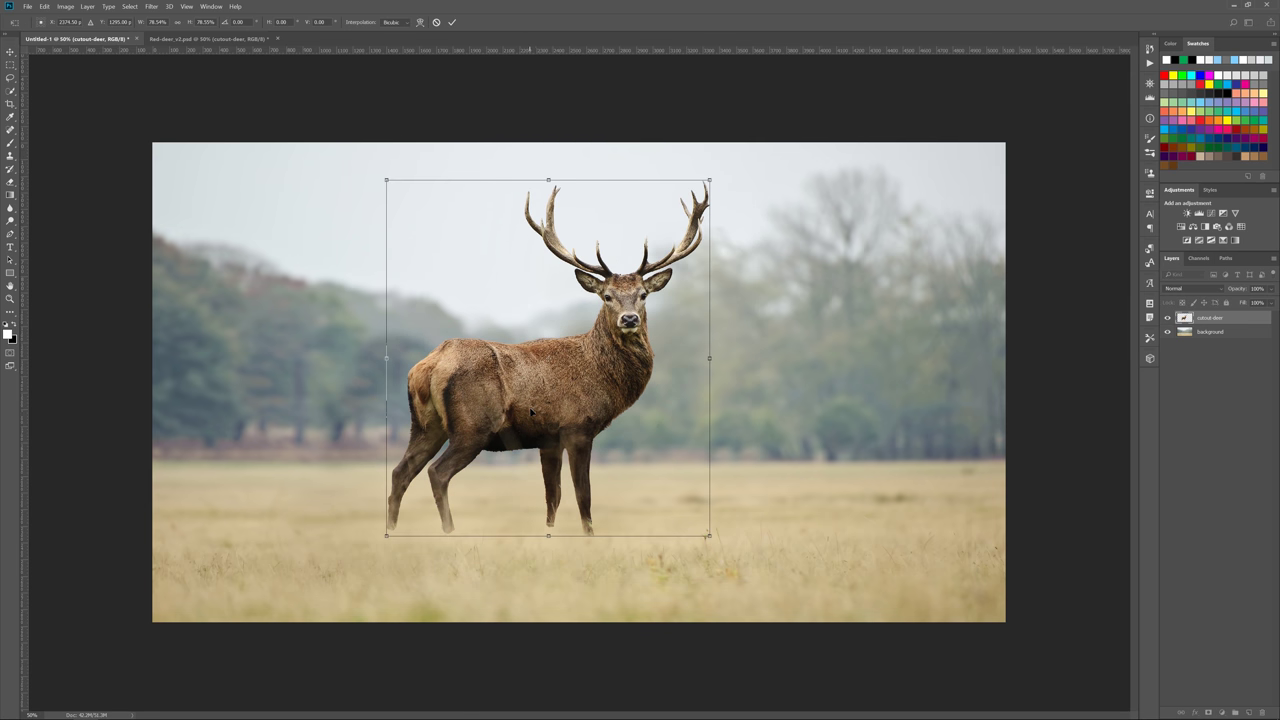
pyautogui.moveTo(530, 407)
pyautogui.mouseDown()
pyautogui.moveTo(522, 441)
pyautogui.moveTo(409, 448)
pyautogui.mouseUp()
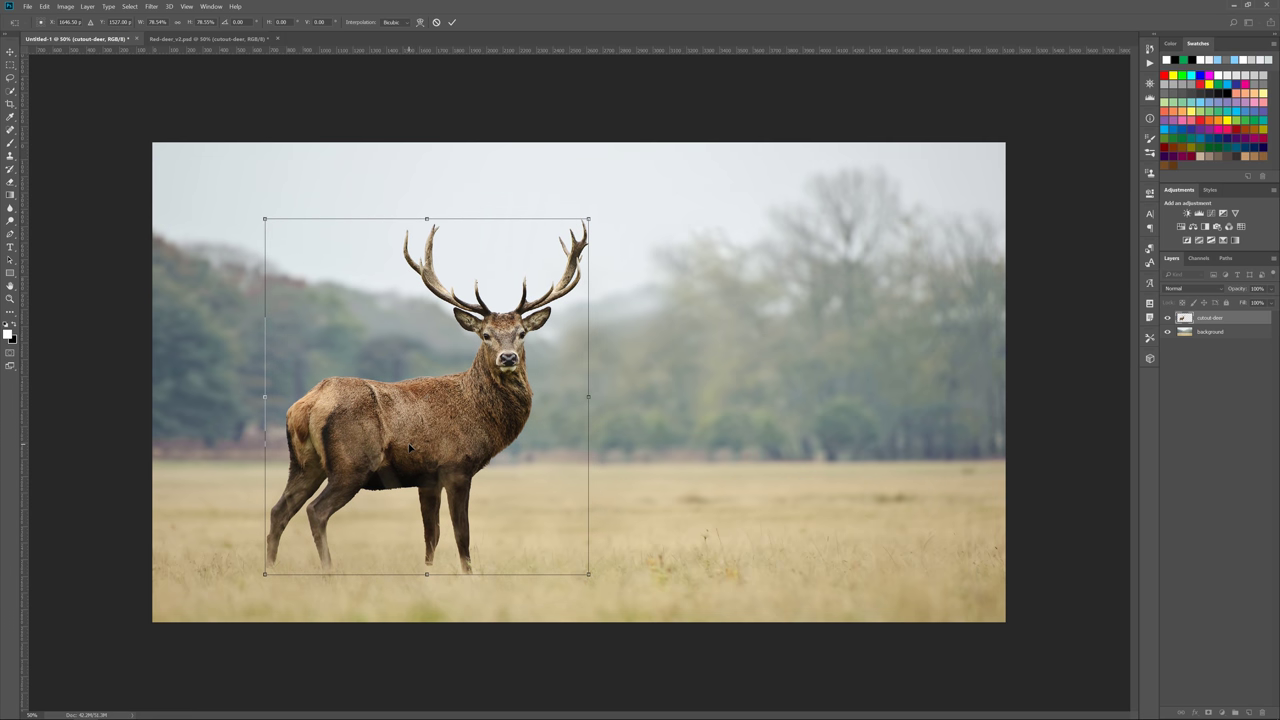
pyautogui.press('Return')
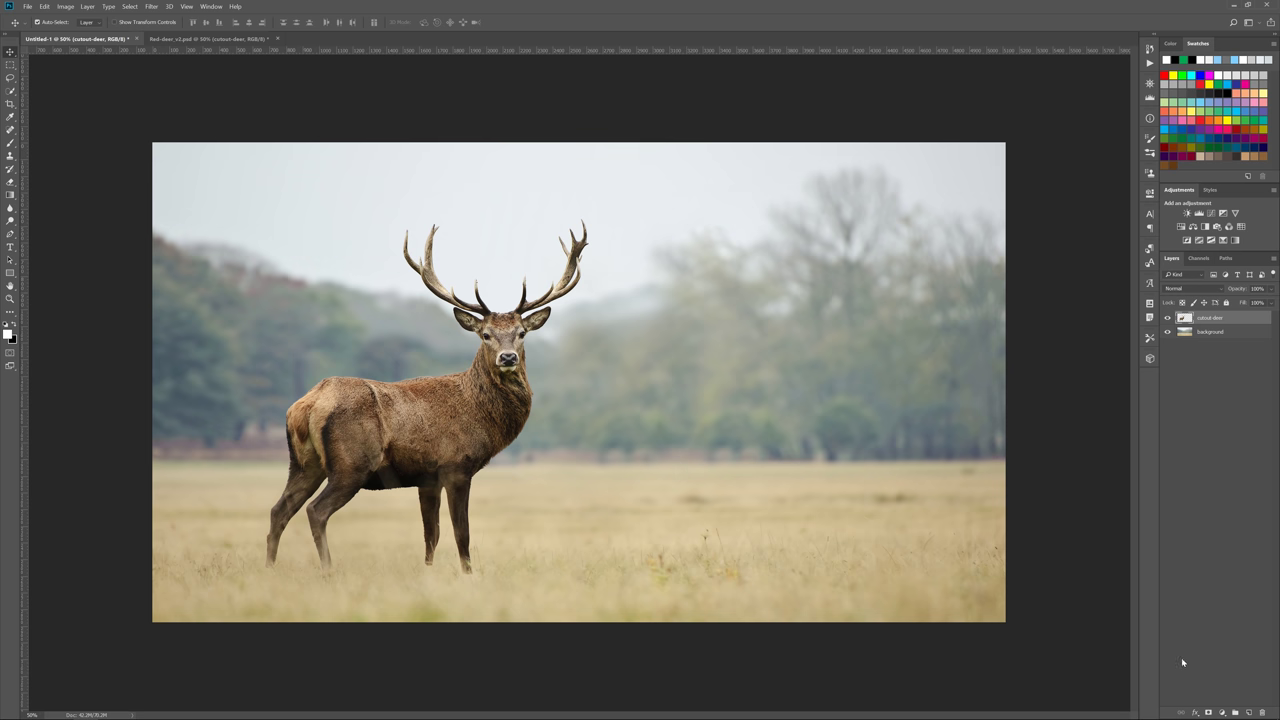
# Add a layer mask to the cutout deer and set a brush to 52% opacity
pyautogui.click(1208, 712)
pyautogui.press('b')
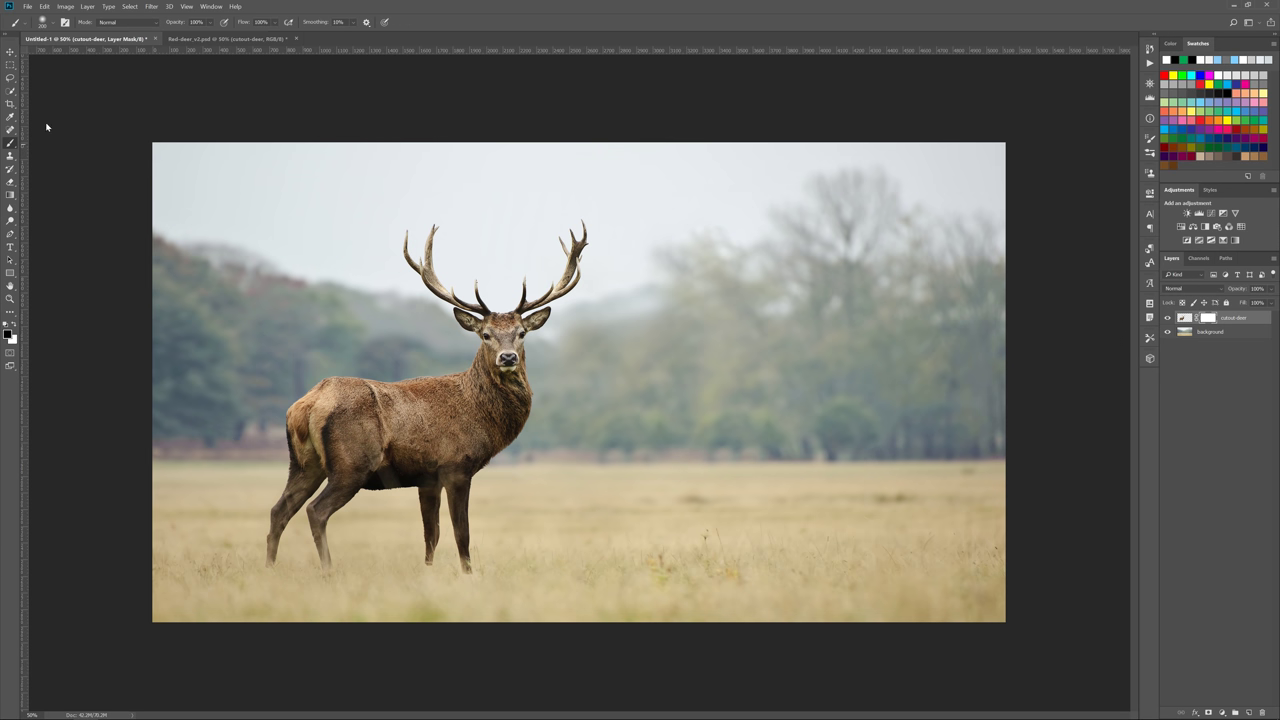
pyautogui.click(178, 26)
pyautogui.moveTo(156, 24); pyautogui.dragTo(130, 24)
# Paint the mask around the hind leg and front hooves, then at 37%, so they fade into grass
pyautogui.moveTo(262, 573)
pyautogui.mouseDown()
pyautogui.moveTo(472, 582)
pyautogui.moveTo(476, 564)
pyautogui.mouseUp()
pyautogui.moveTo(476, 564); pyautogui.dragTo(471, 567)
pyautogui.press('3')
pyautogui.press('7')
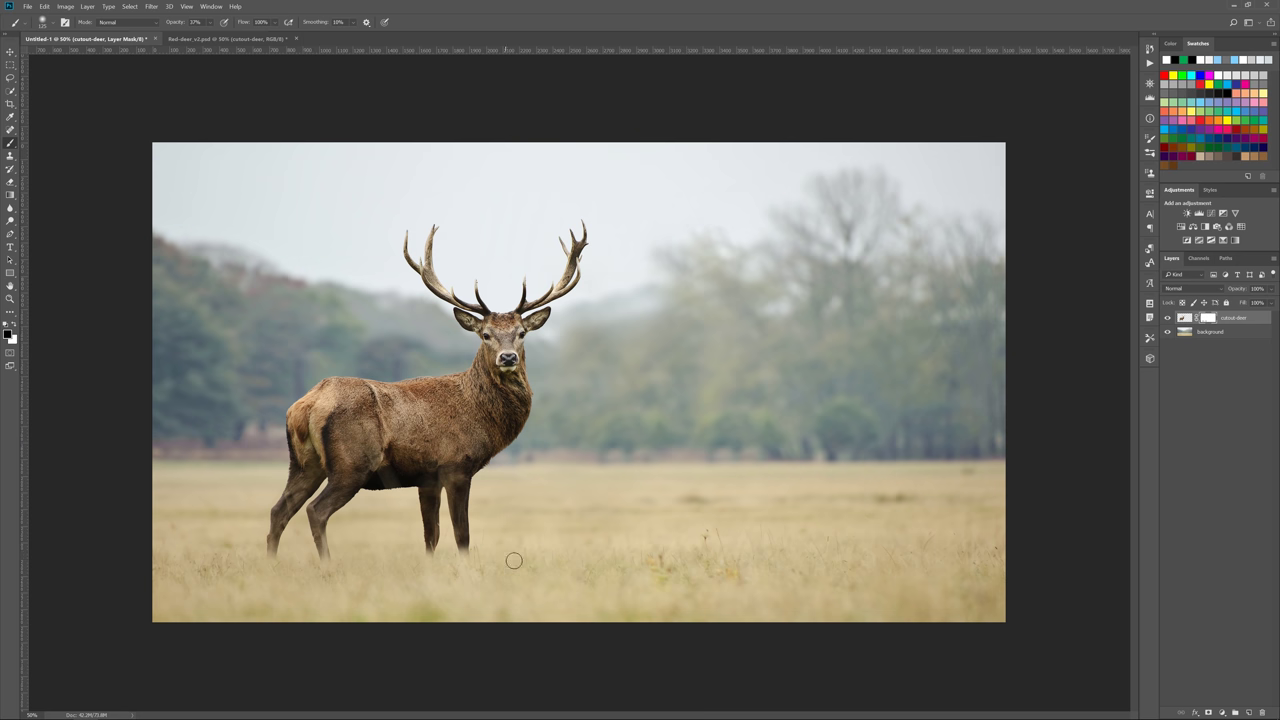
pyautogui.press('x')
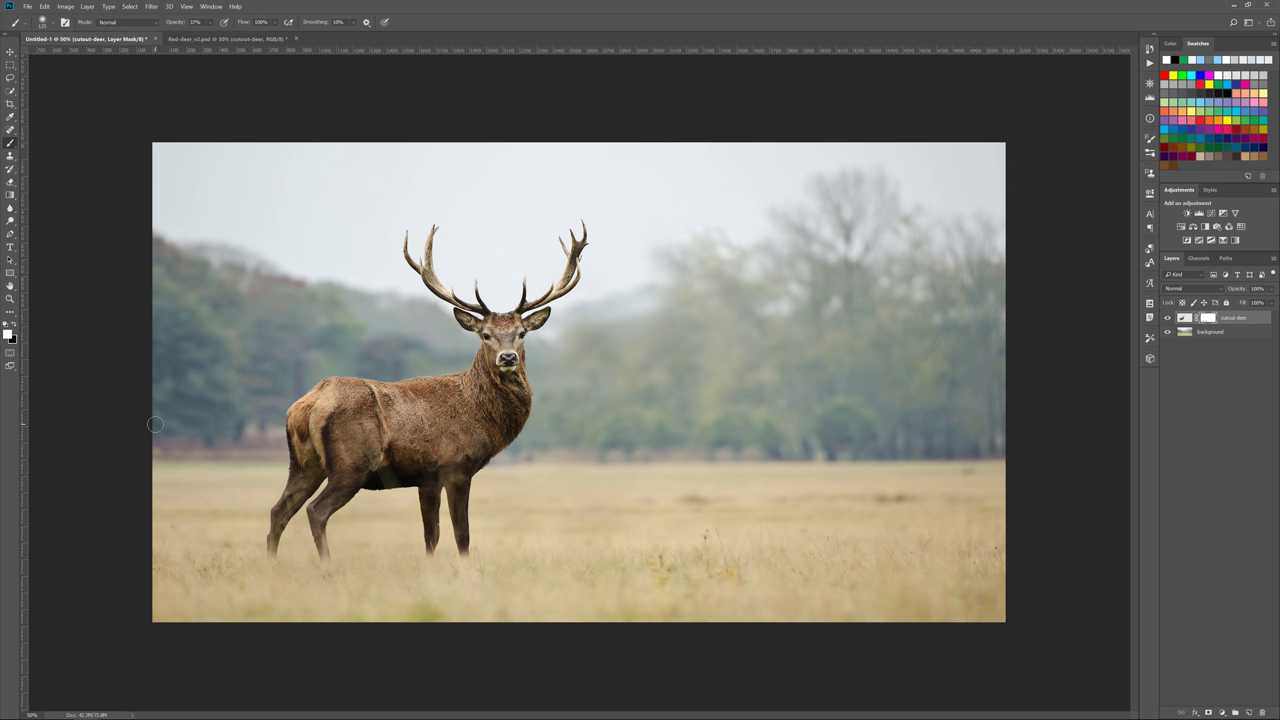
pyautogui.press('v')
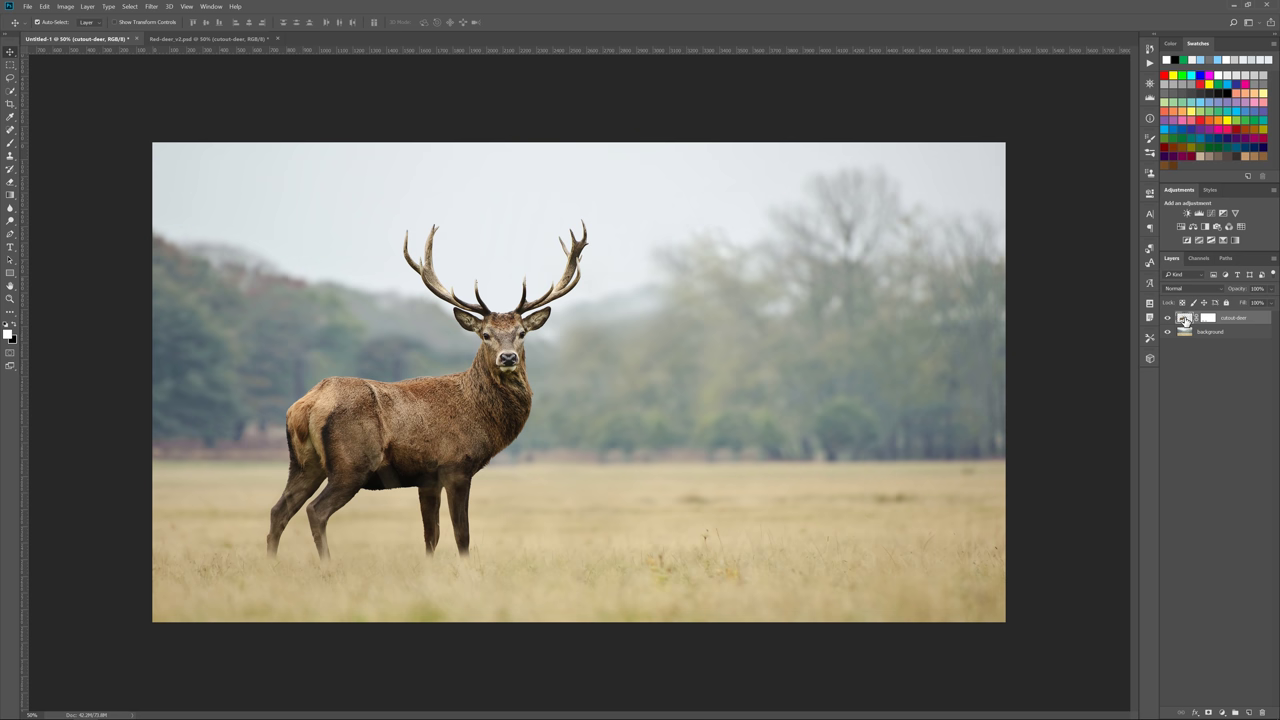
# Add a Hue/Saturation adjustment with lowered saturation to mute the stag, plus an empty top layer
pyautogui.click(1193, 226)
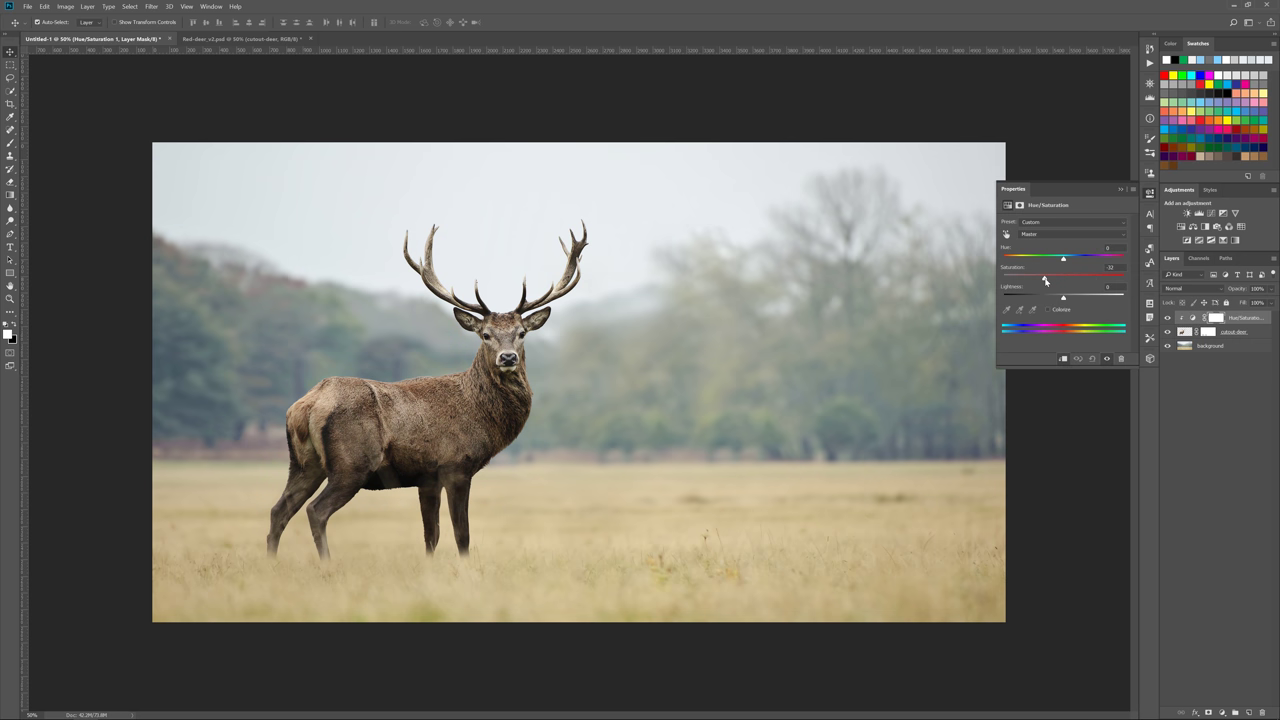
pyautogui.click(1121, 189)
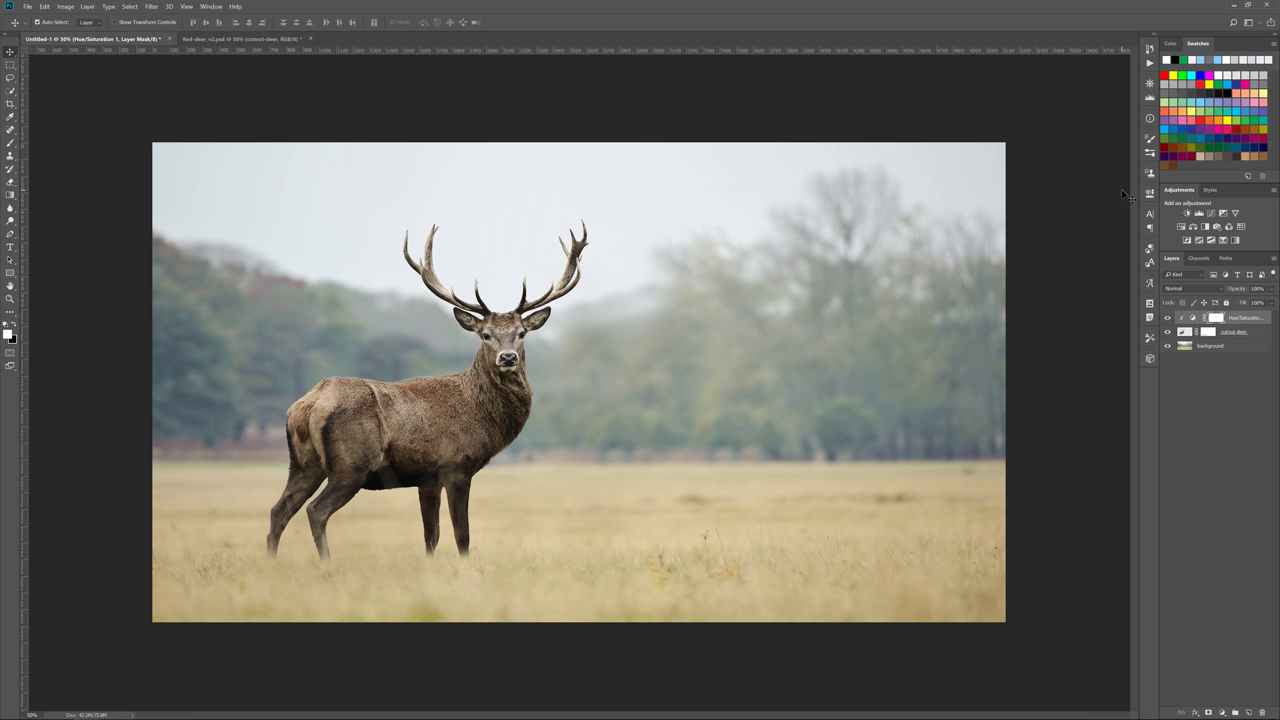
pyautogui.click(1191, 317)
pyautogui.click(1249, 712)
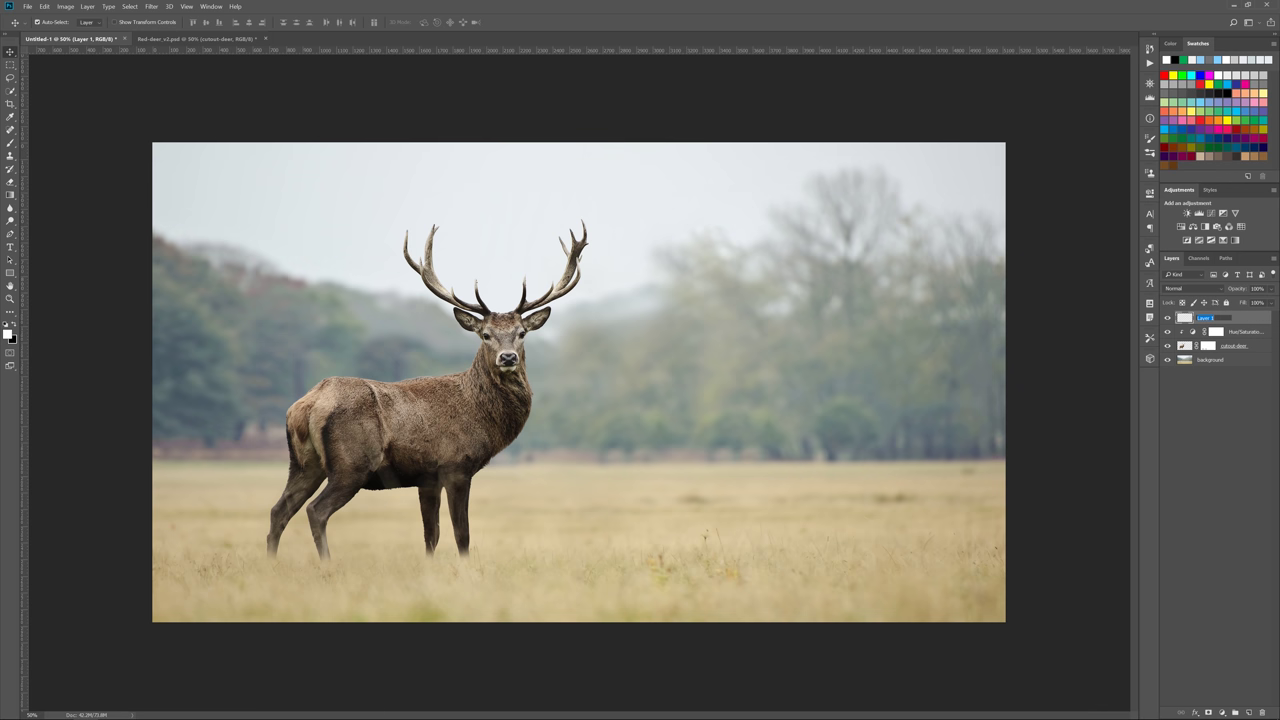
pyautogui.write('cloud')
# Name the new layer cloud and load the 543 cloud brush at 100% opacity, about 1700 px
pyautogui.press('Return')
pyautogui.click(11, 143)
pyautogui.click(45, 22)
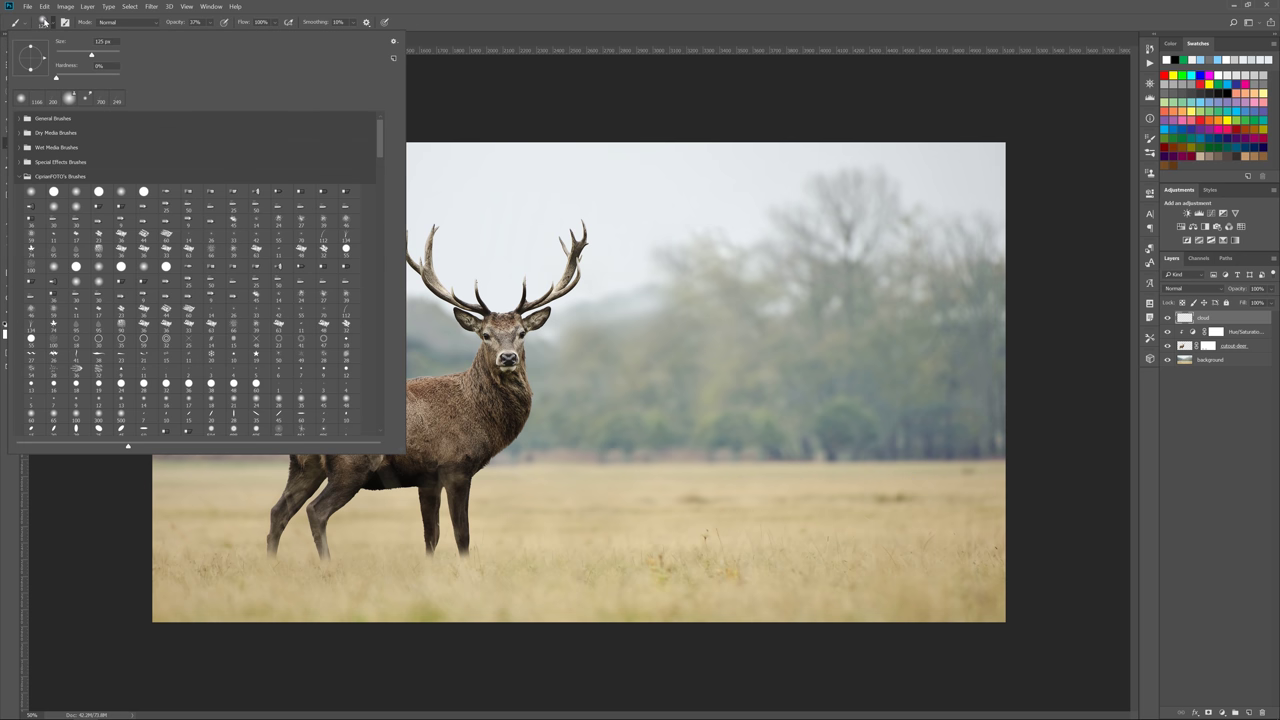
pyautogui.click(21, 181)
pyautogui.click(17, 205)
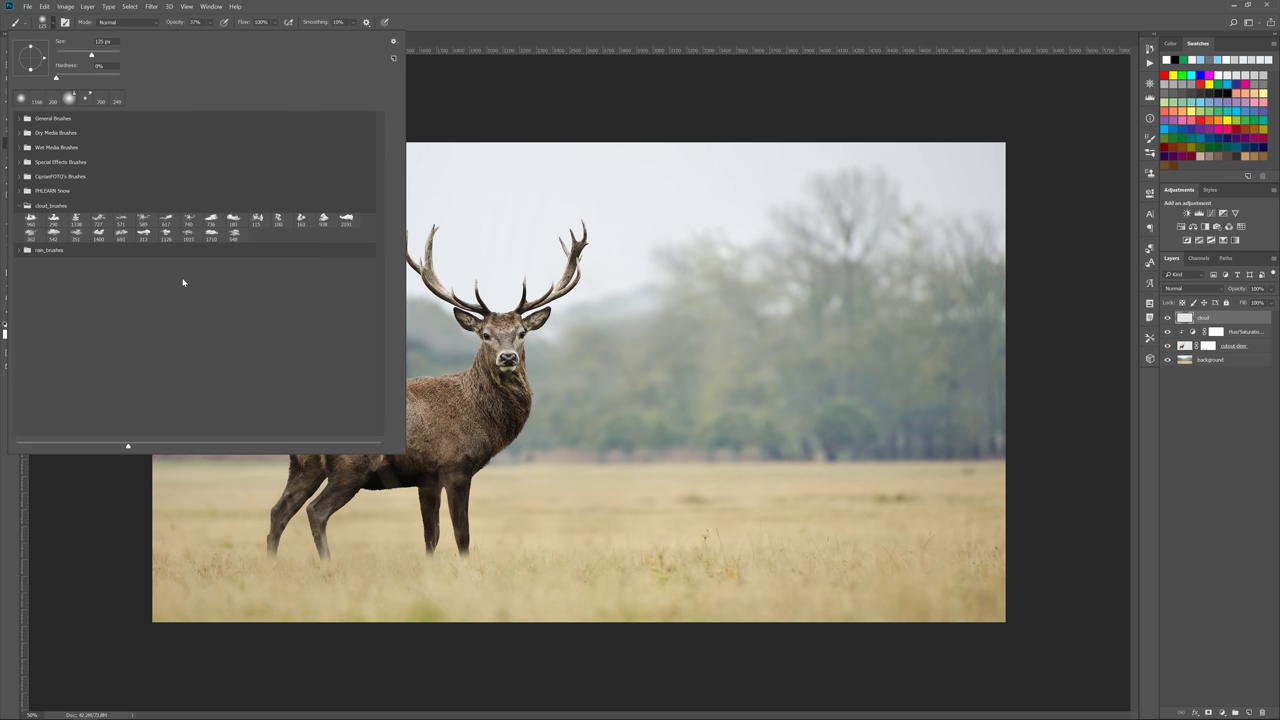
pyautogui.doubleClick(55, 235)
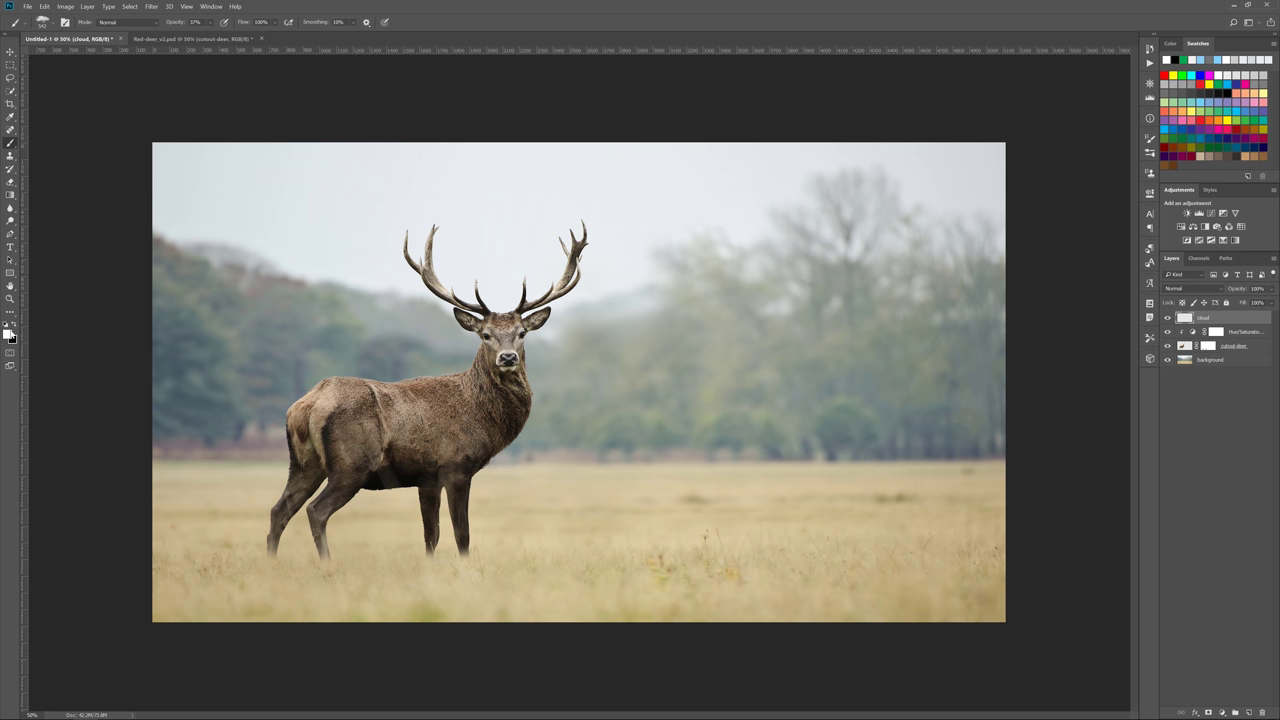
pyautogui.press('0')
pyautogui.press(']')
pyautogui.press(']')
pyautogui.press(']')
pyautogui.press(']')
pyautogui.press(']')
pyautogui.press(']')
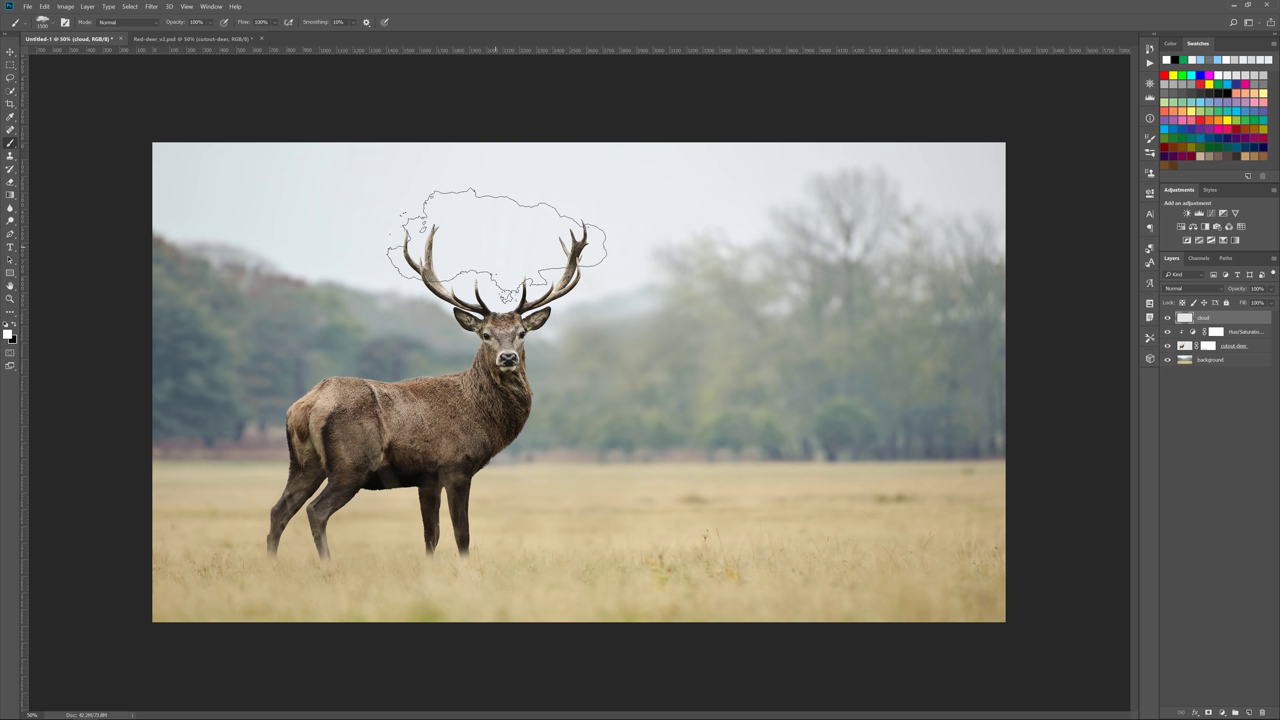
pyautogui.press(']')
pyautogui.press(']')
pyautogui.press(']')
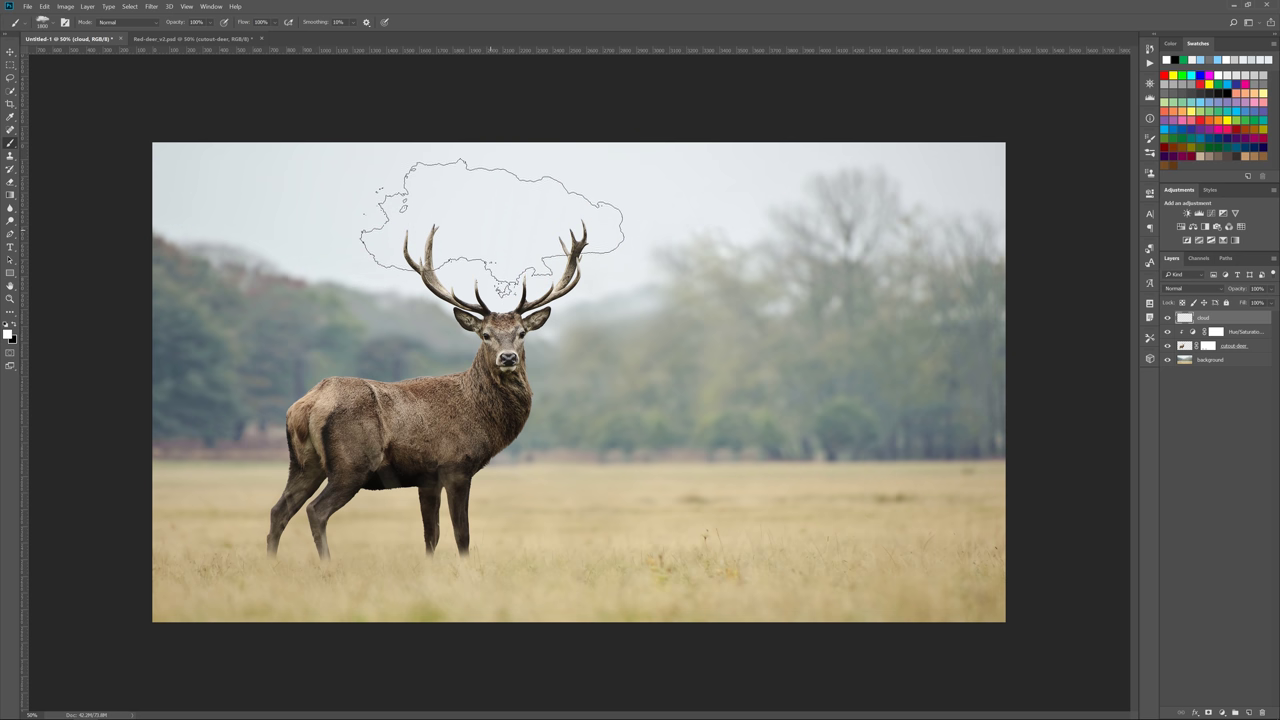
# Stamp white clouds above the antlers at sizes 1700 and 2000, undoing the larger one
pyautogui.click(490, 224)
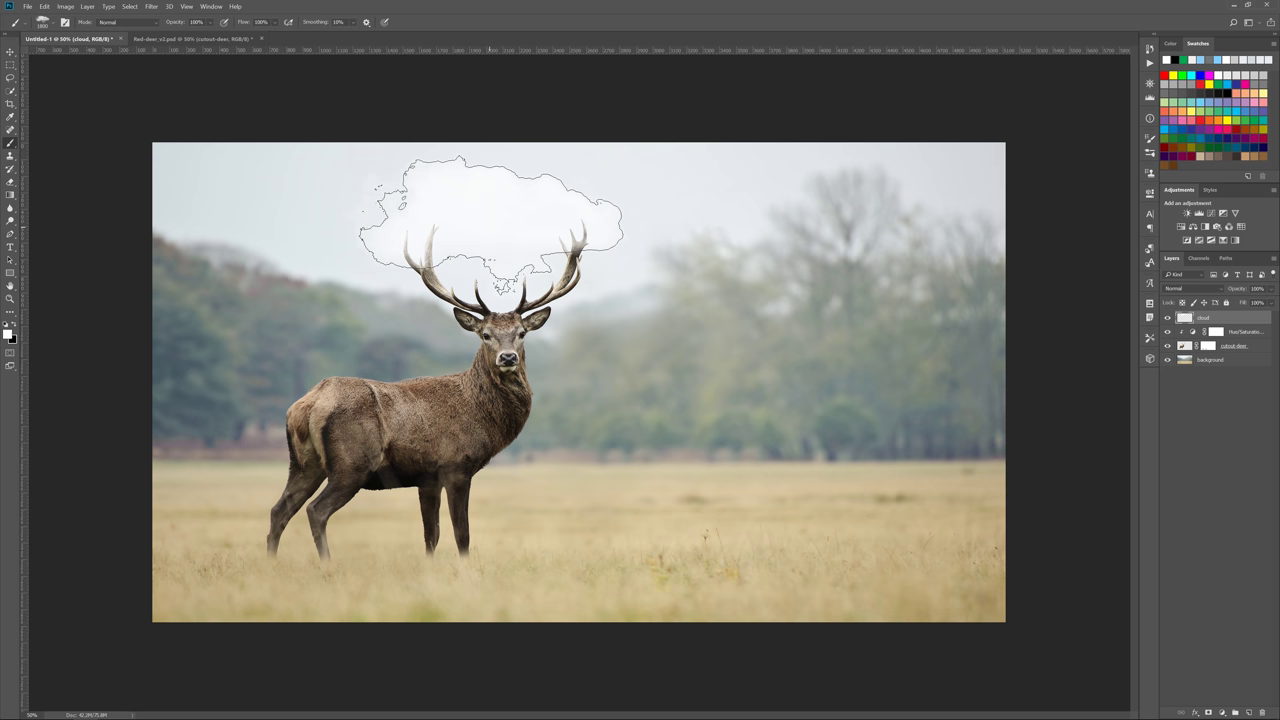
pyautogui.press(']')
pyautogui.press(']')
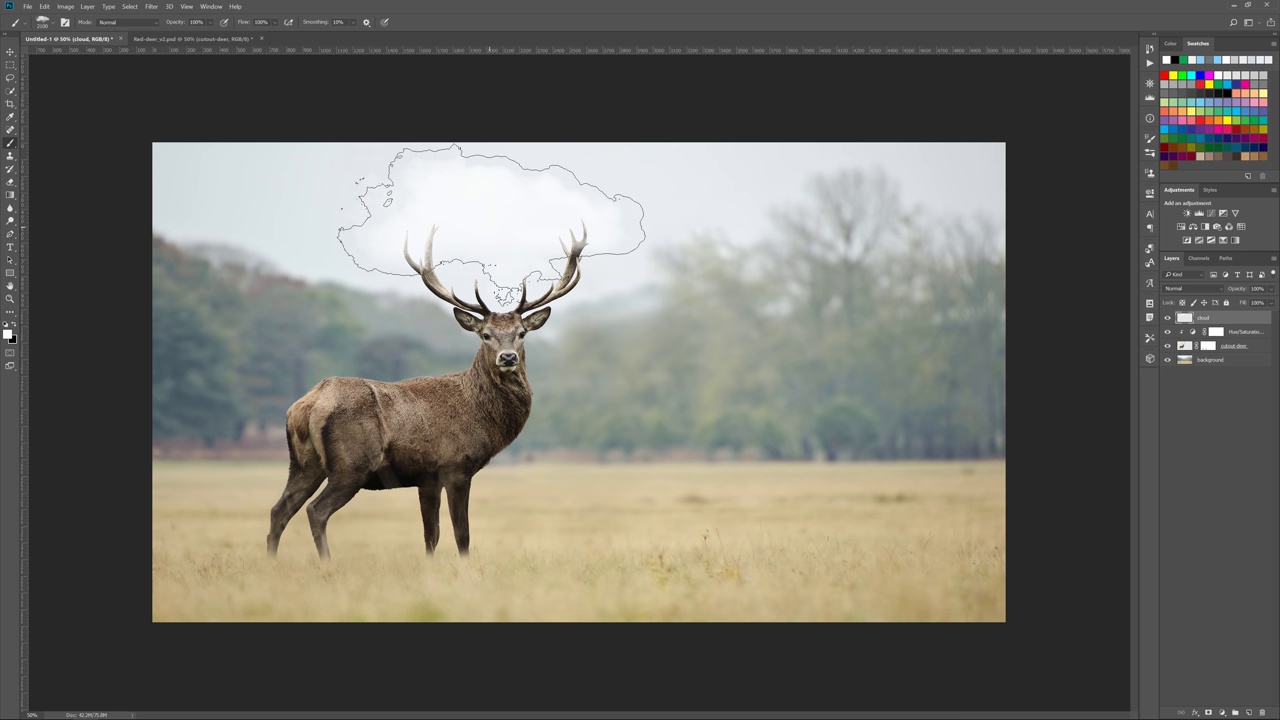
pyautogui.click(491, 210)
pyautogui.press('x')
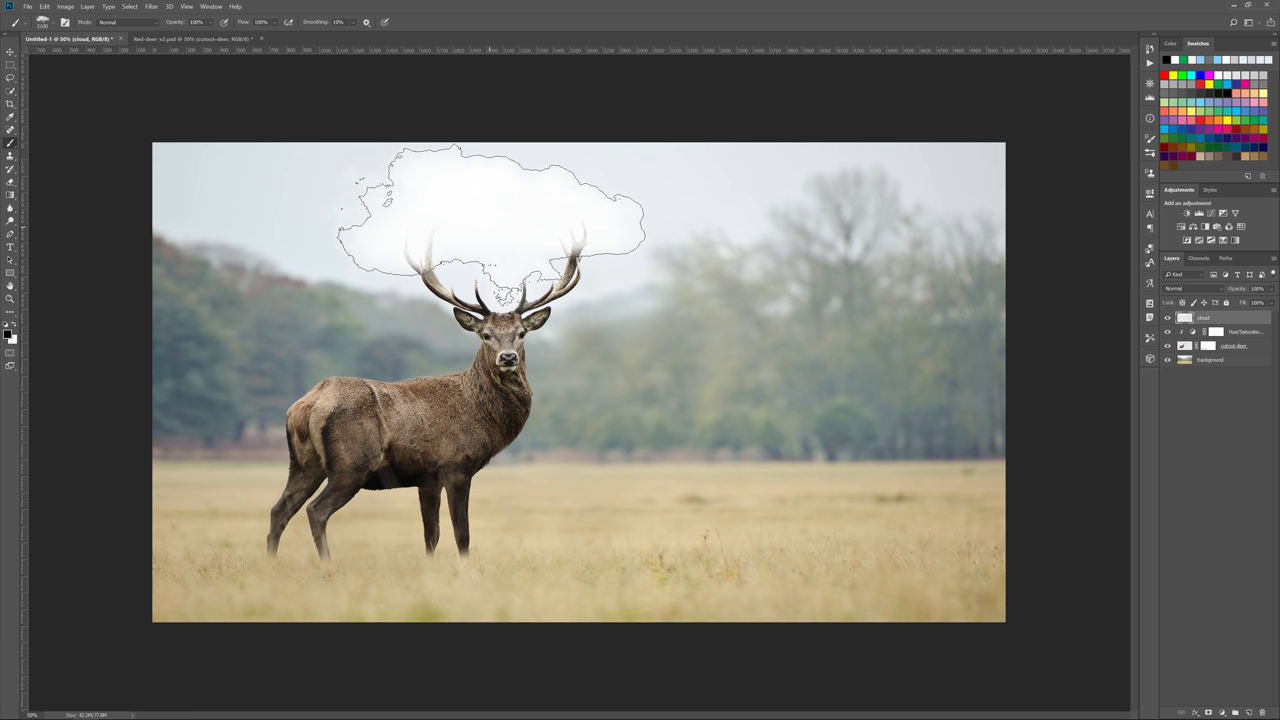
pyautogui.hotkey('ctrl', 'z')
# Stamp light grey clouds over the white one with the brush at 1800
pyautogui.click(9, 332)
pyautogui.click(508, 231)
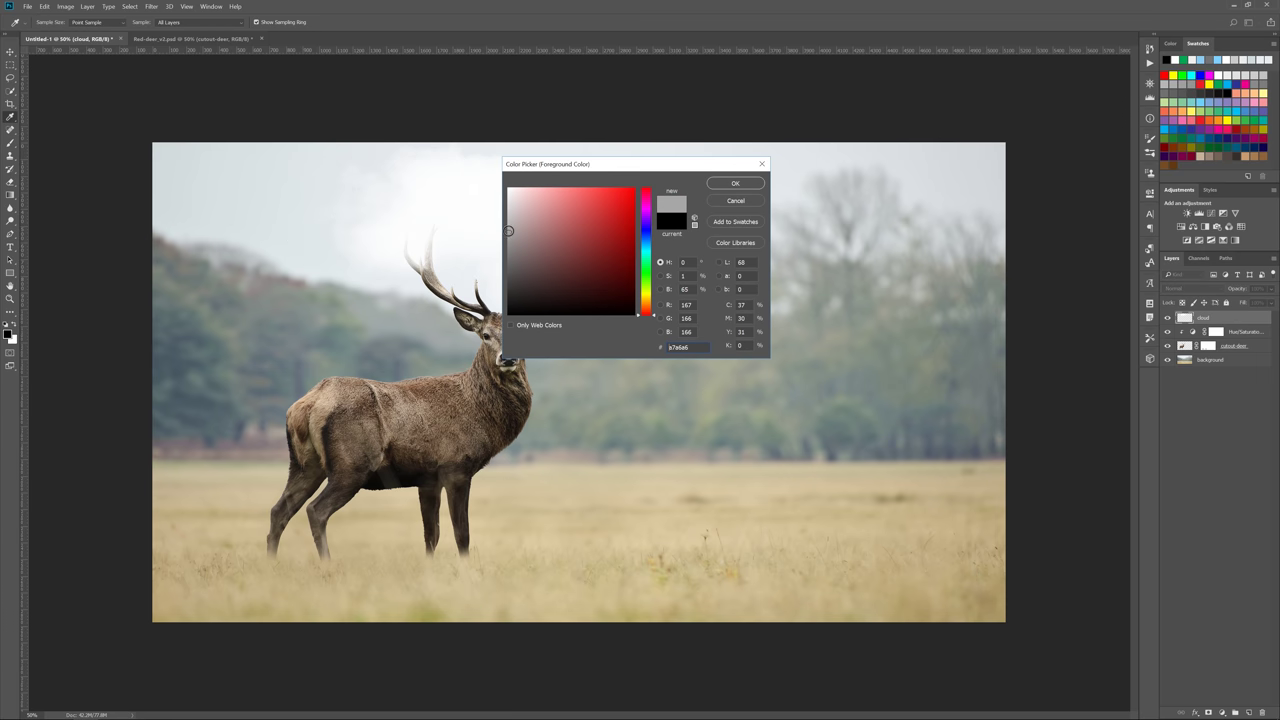
pyautogui.press('Return')
pyautogui.click(500, 225)
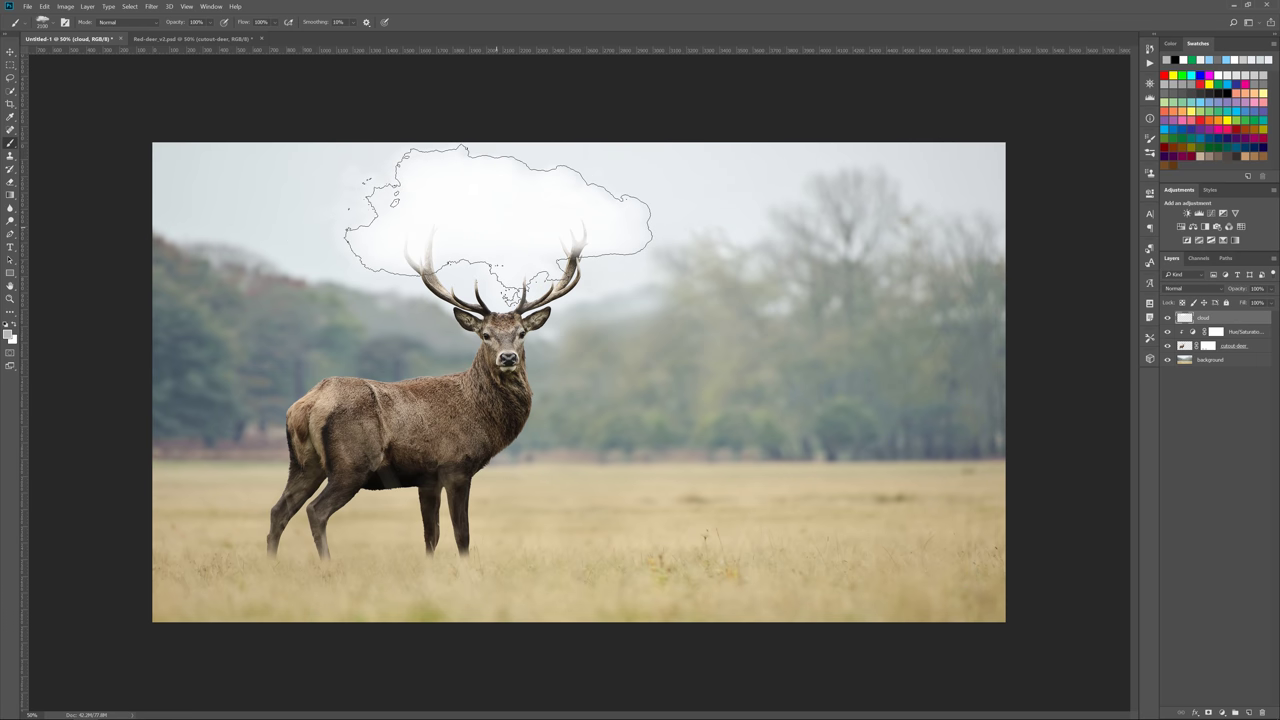
pyautogui.press('[')
pyautogui.press('[')
pyautogui.press('[')
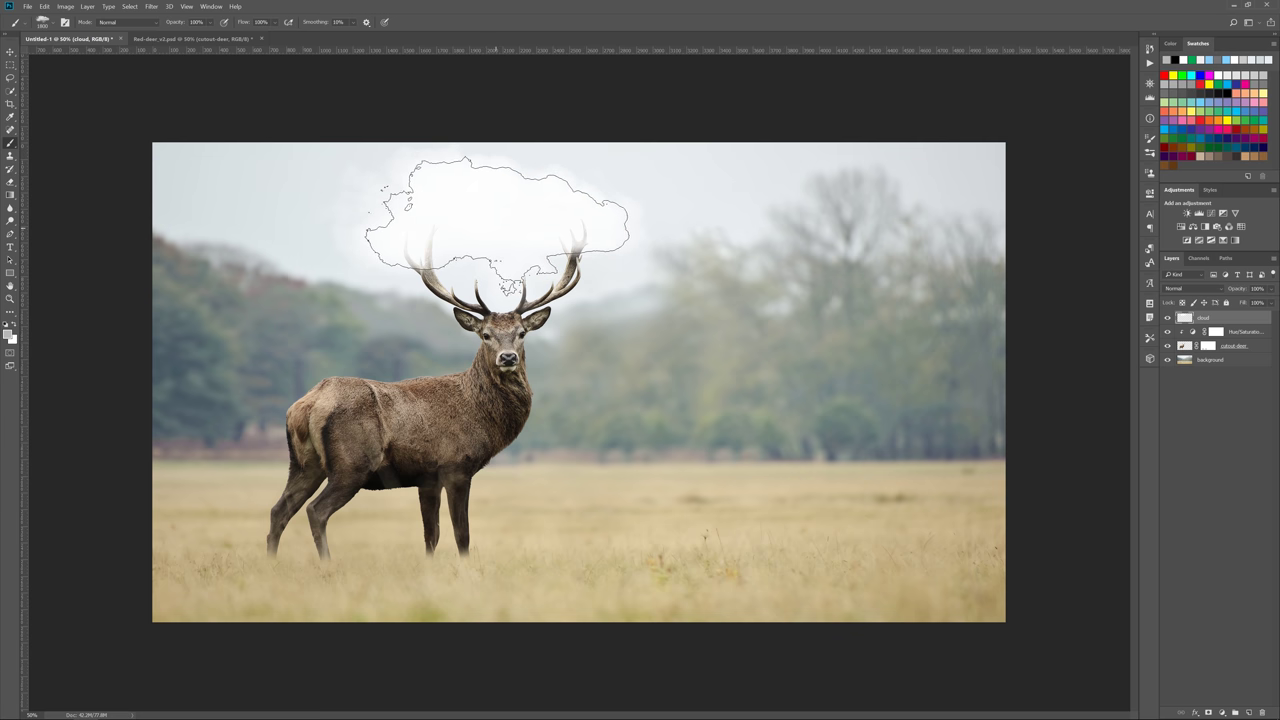
pyautogui.click(482, 221)
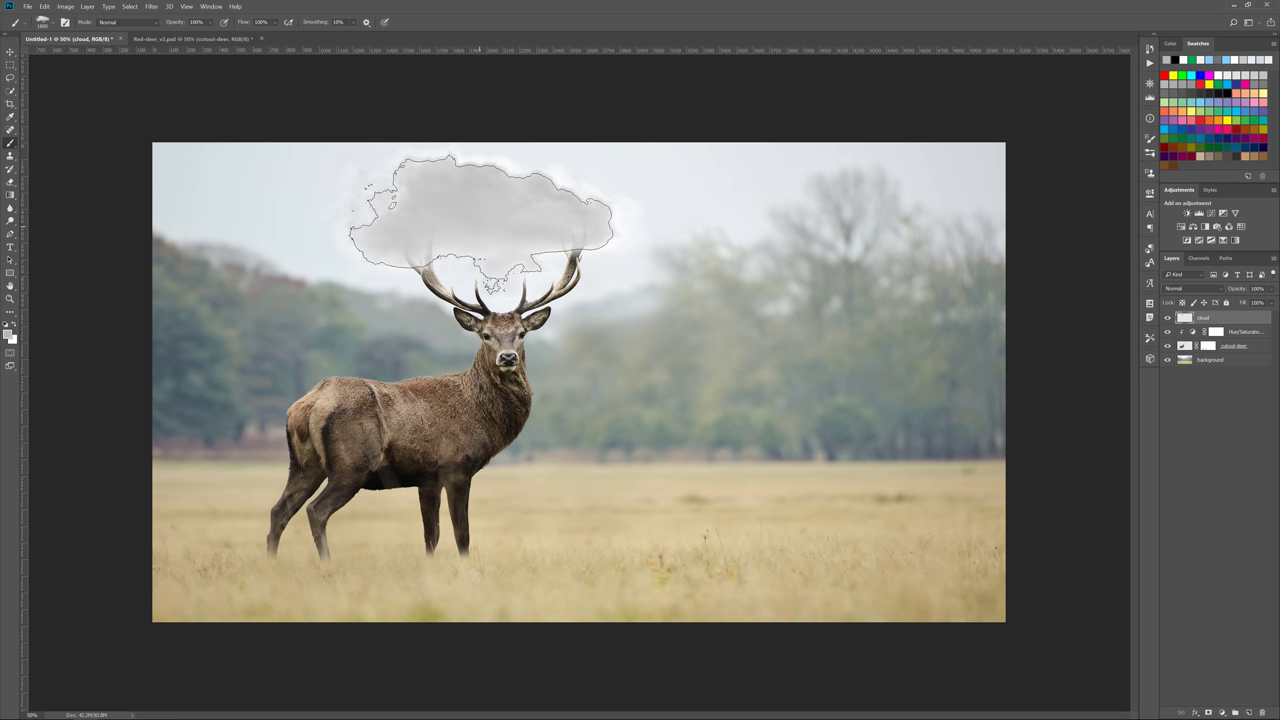
pyautogui.press('v')
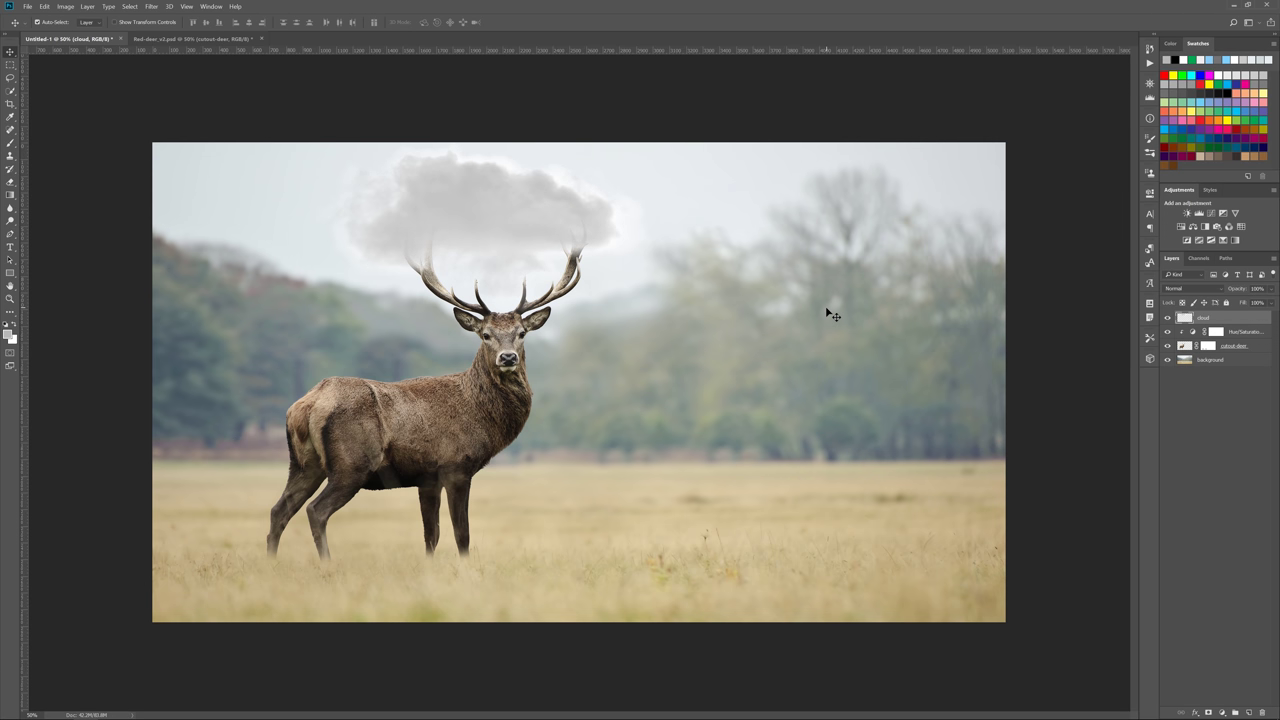
pyautogui.click(1248, 712)
# Name the new layer lightning and set white as the foreground colour
pyautogui.doubleClick(1205, 318)
pyautogui.write('lightning')
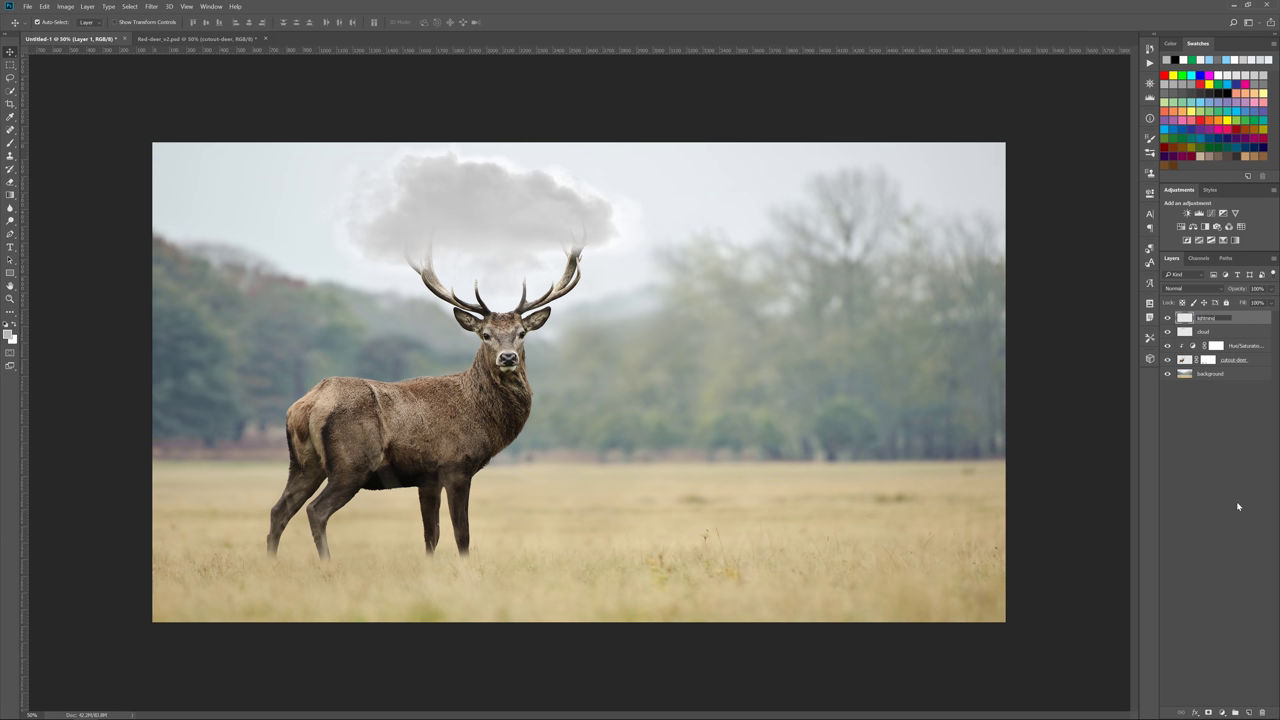
pyautogui.press('Return')
pyautogui.click(7, 325)
pyautogui.click(14, 325)
# Choose a lightning brush from ColorFOTO's Brushes, sized to about 2000
pyautogui.click(10, 144)
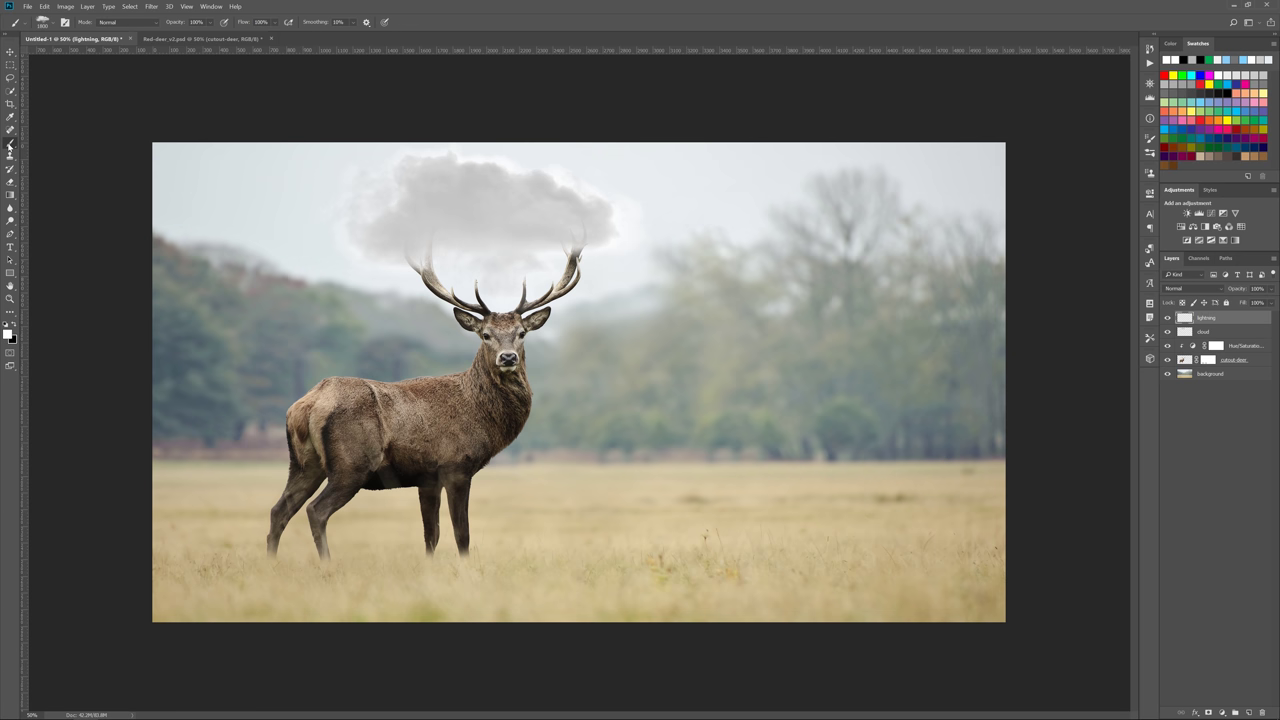
pyautogui.click(49, 22)
pyautogui.click(18, 206)
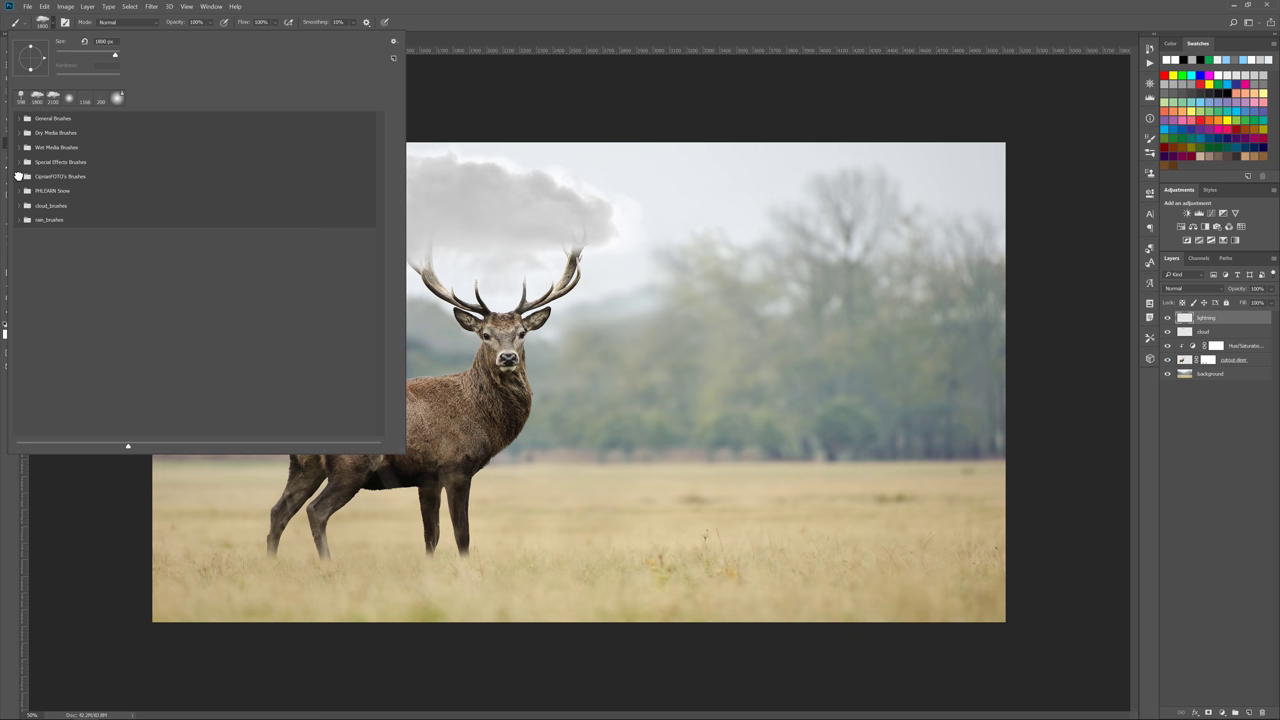
pyautogui.click(18, 177)
pyautogui.moveTo(380, 178); pyautogui.dragTo(379, 259)
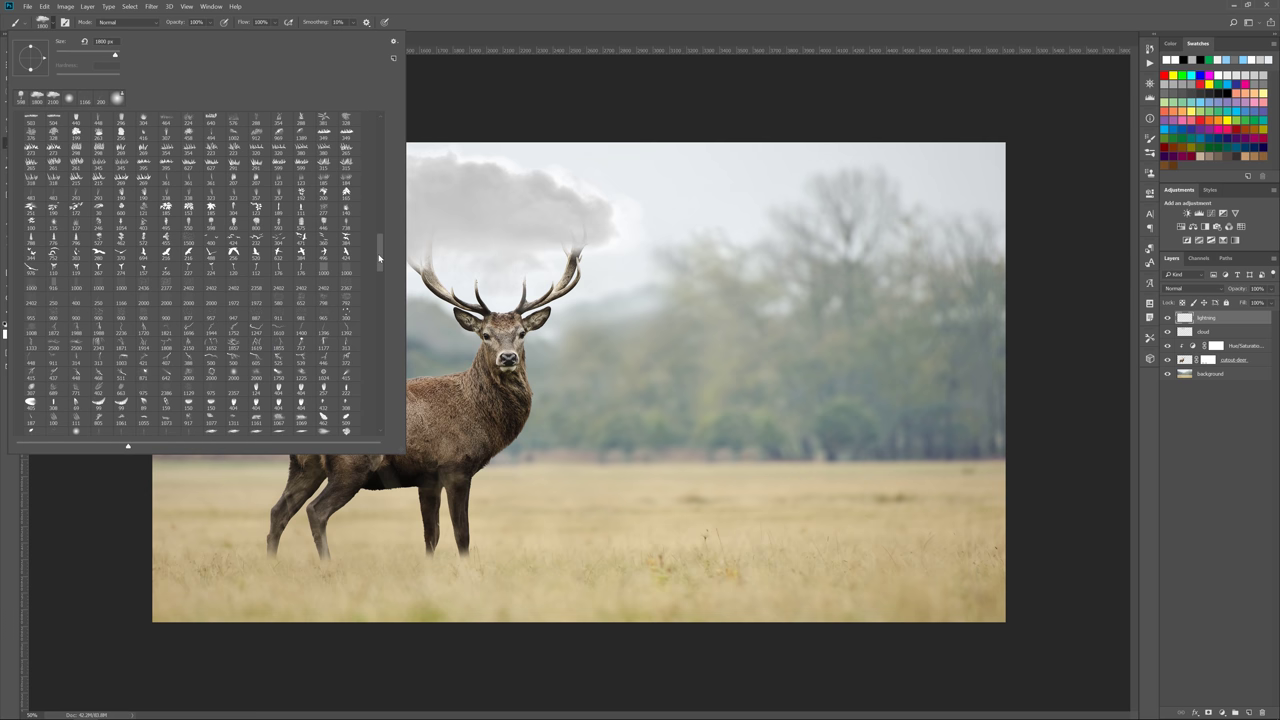
pyautogui.doubleClick(54, 346)
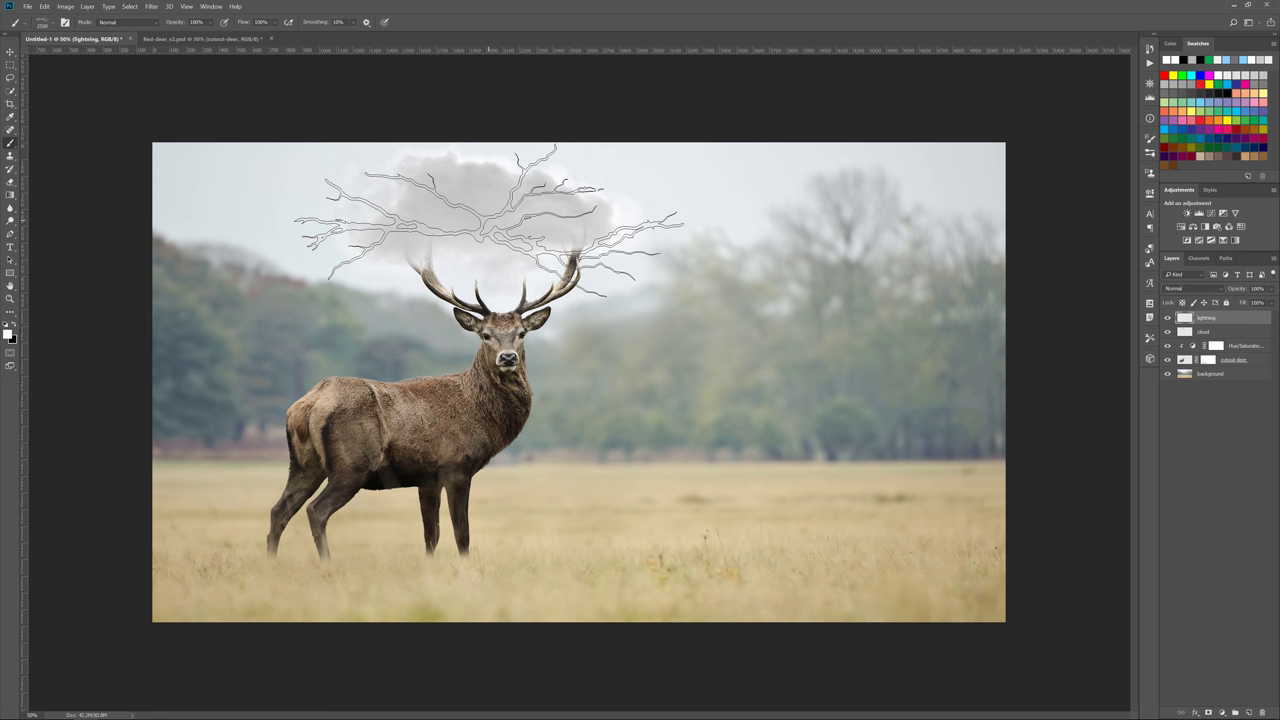
pyautogui.press('[')
pyautogui.press('[')
pyautogui.press('[')
pyautogui.press('[')
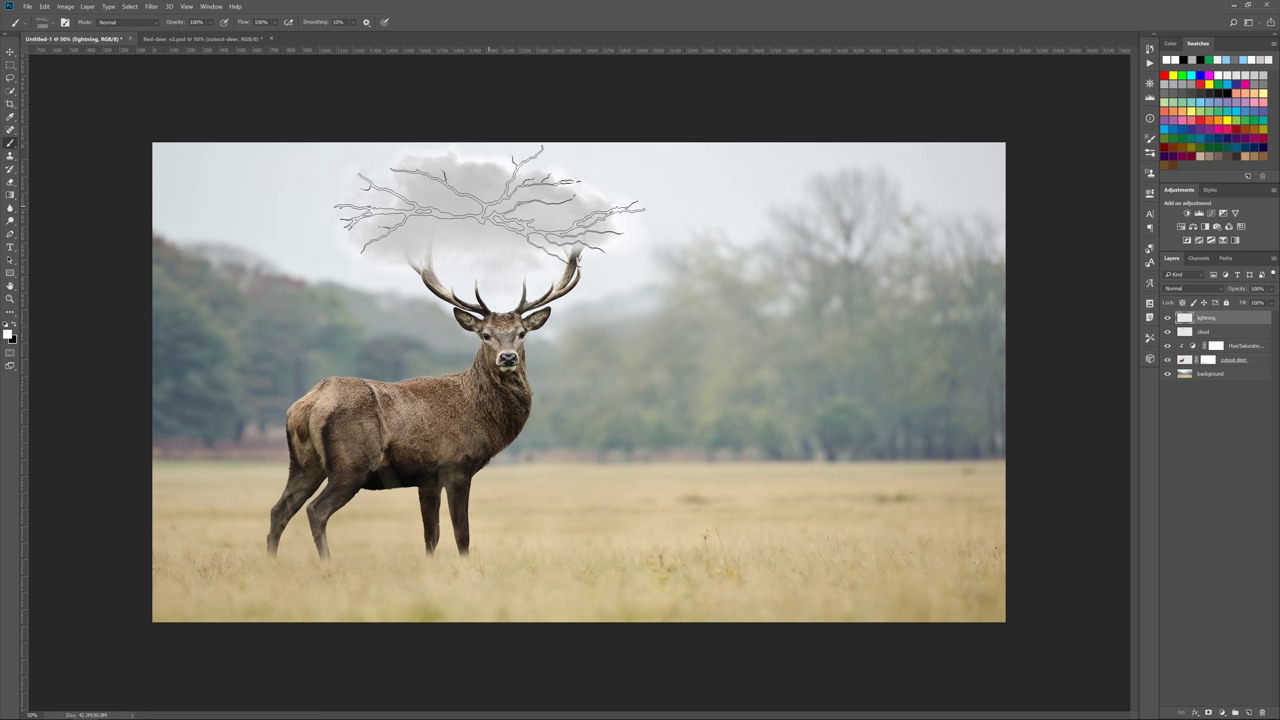
pyautogui.press('[')
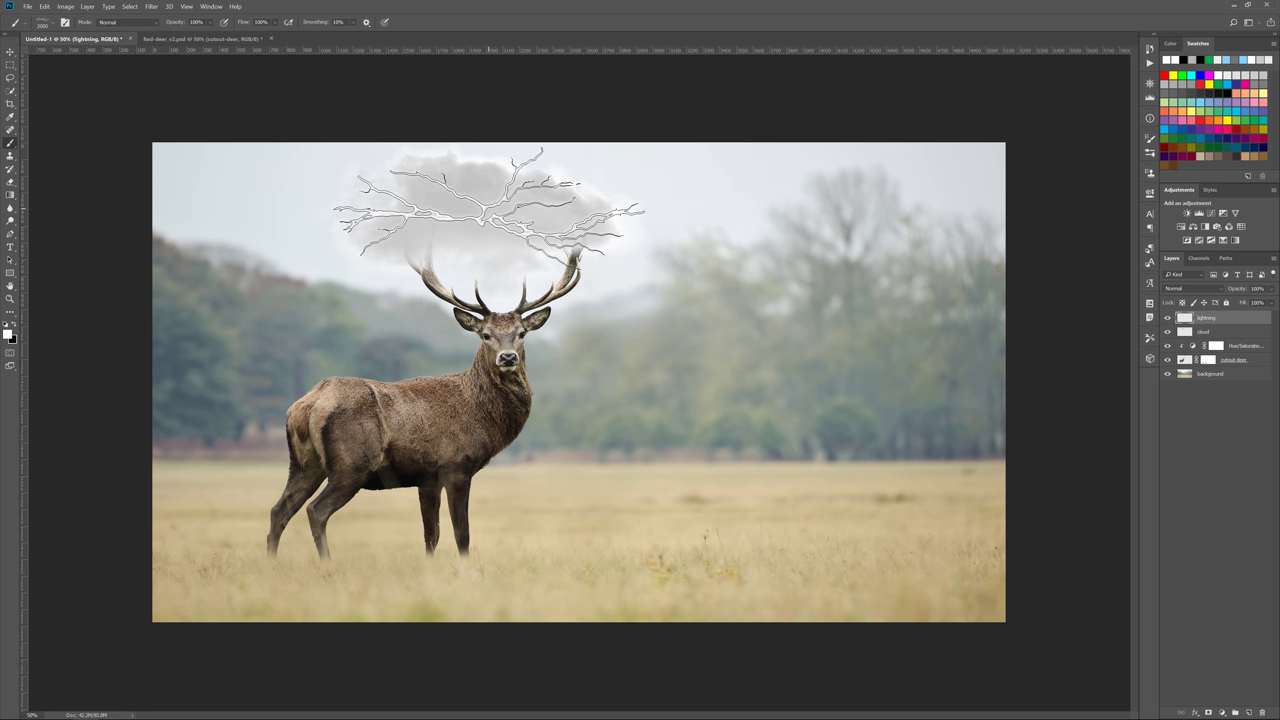
# Stamp white lightning over the cloud, then a bright cyan bolt on top
pyautogui.click(489, 205)
pyautogui.click(9, 334)
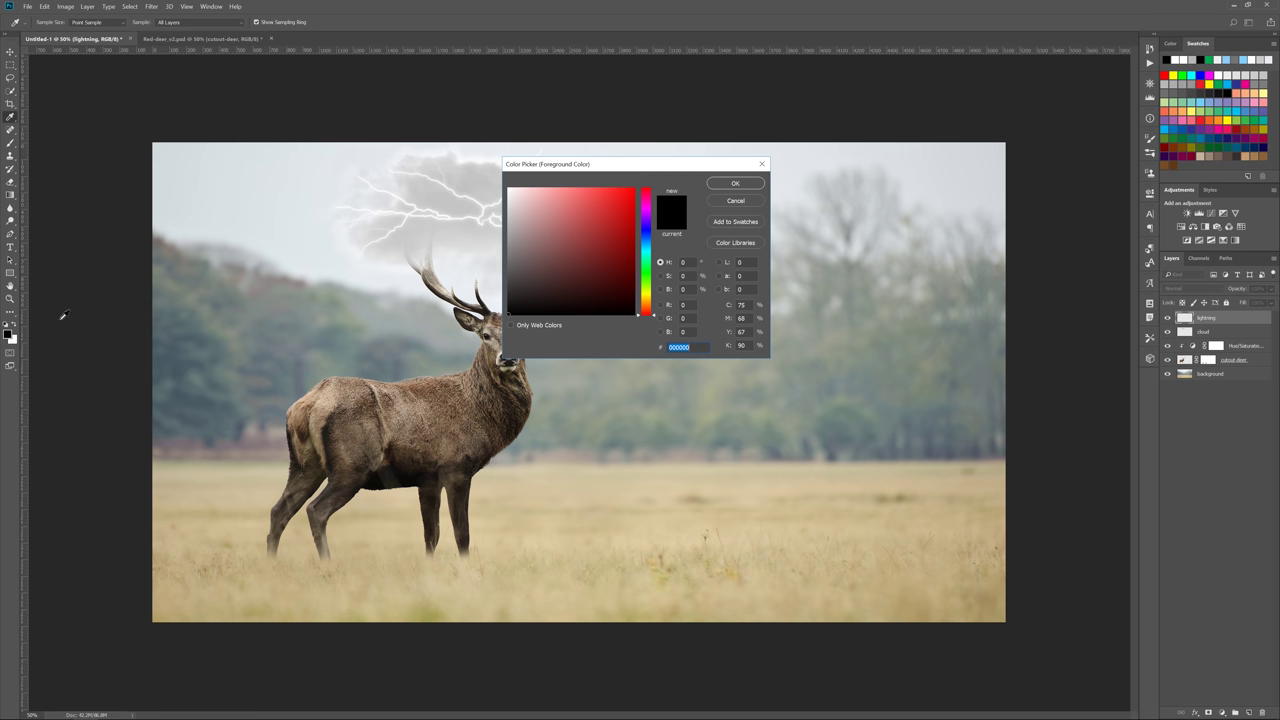
pyautogui.click(645, 247)
pyautogui.moveTo(595, 219); pyautogui.dragTo(597, 193)
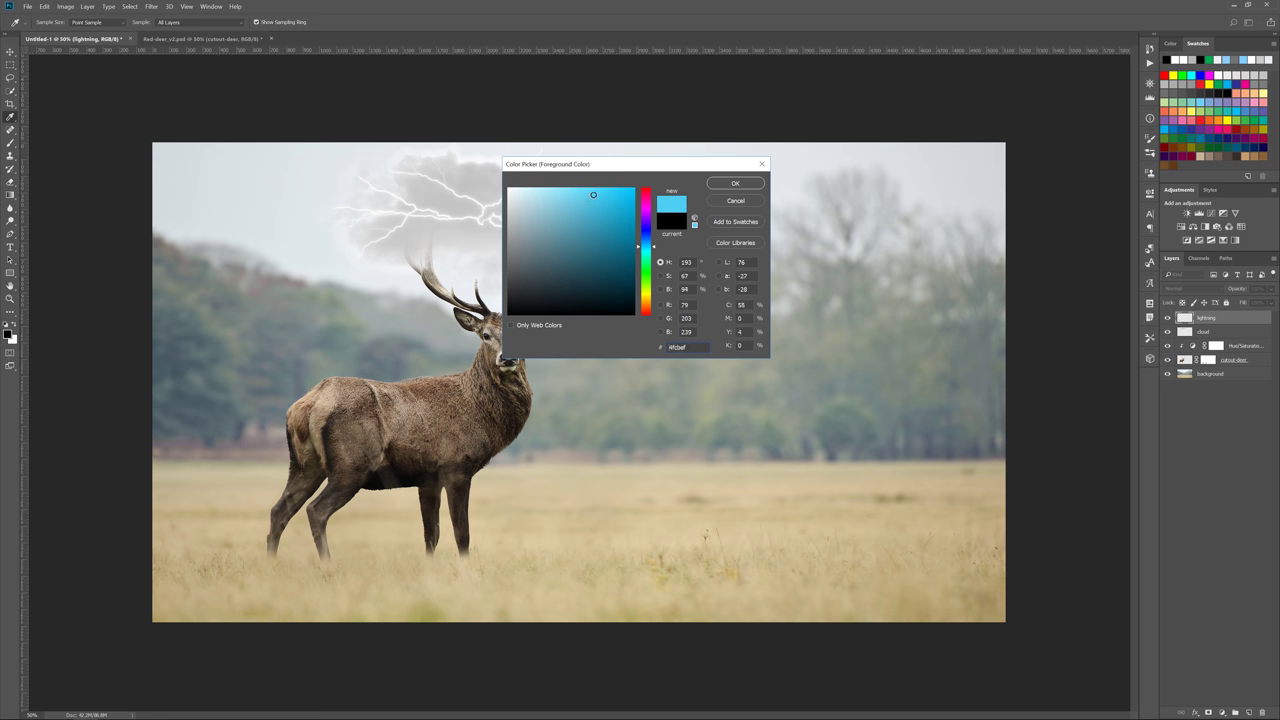
pyautogui.click(733, 184)
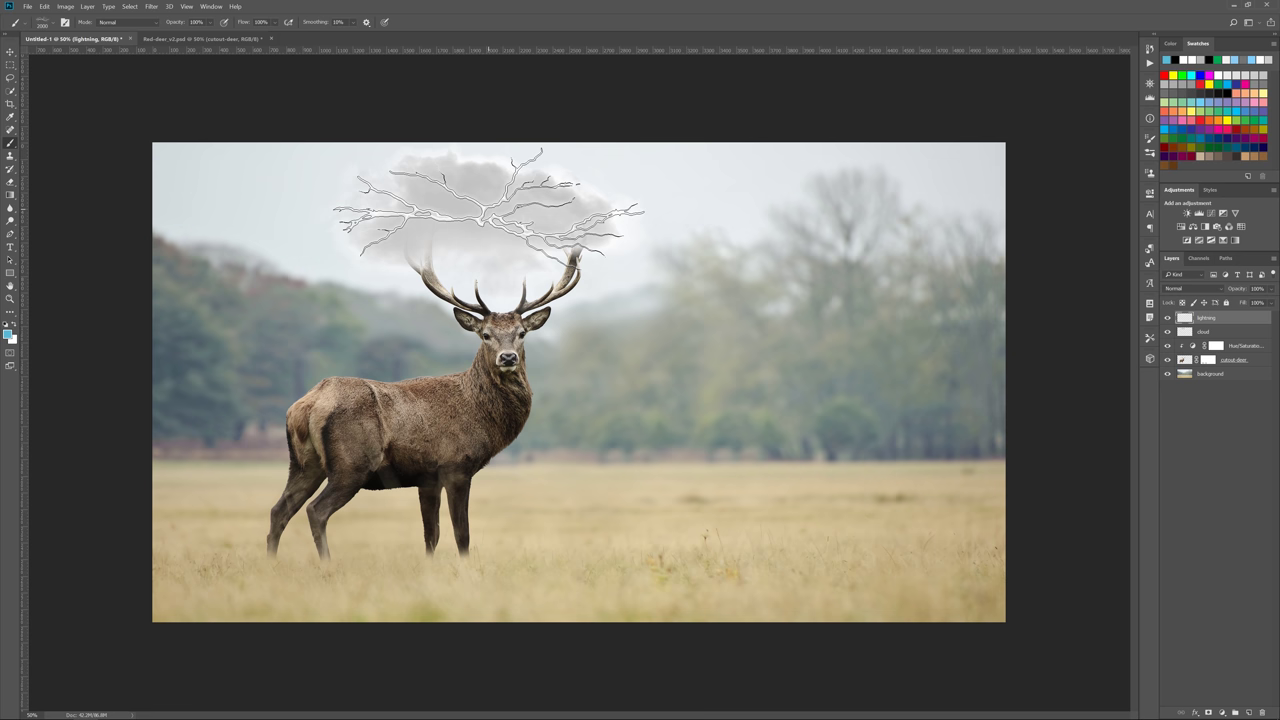
pyautogui.click(489, 206)
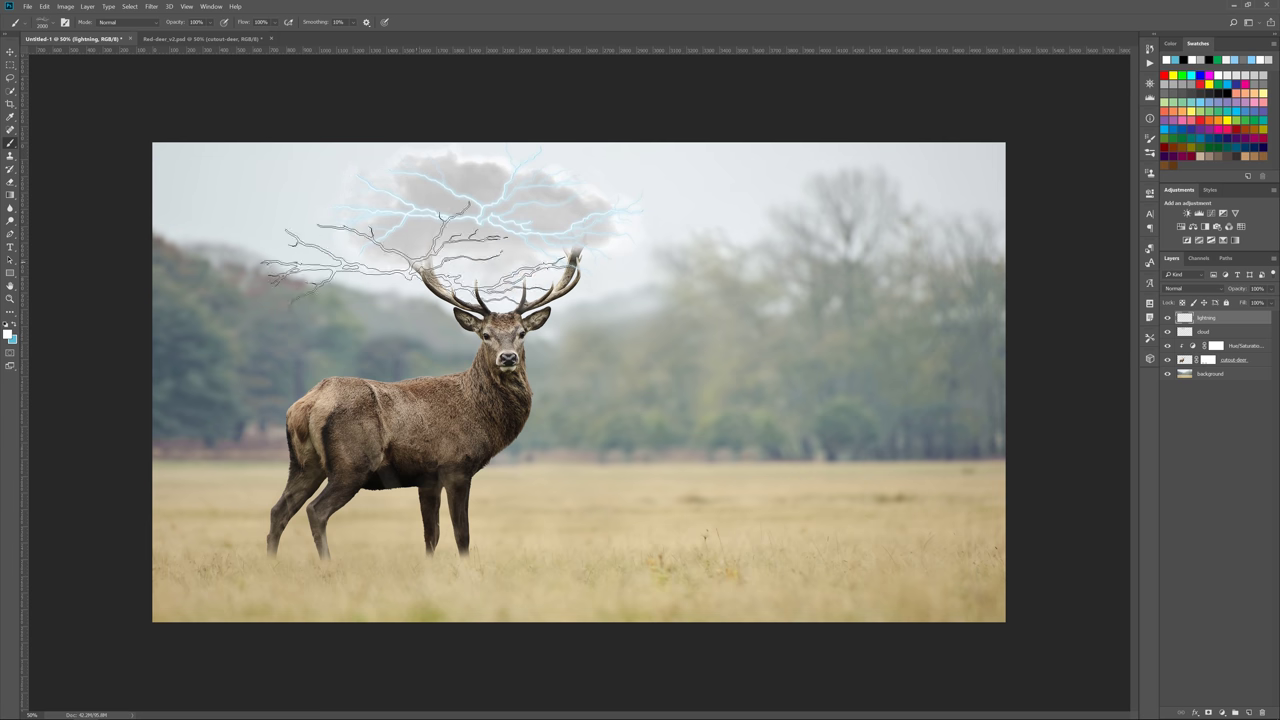
pyautogui.press('v')
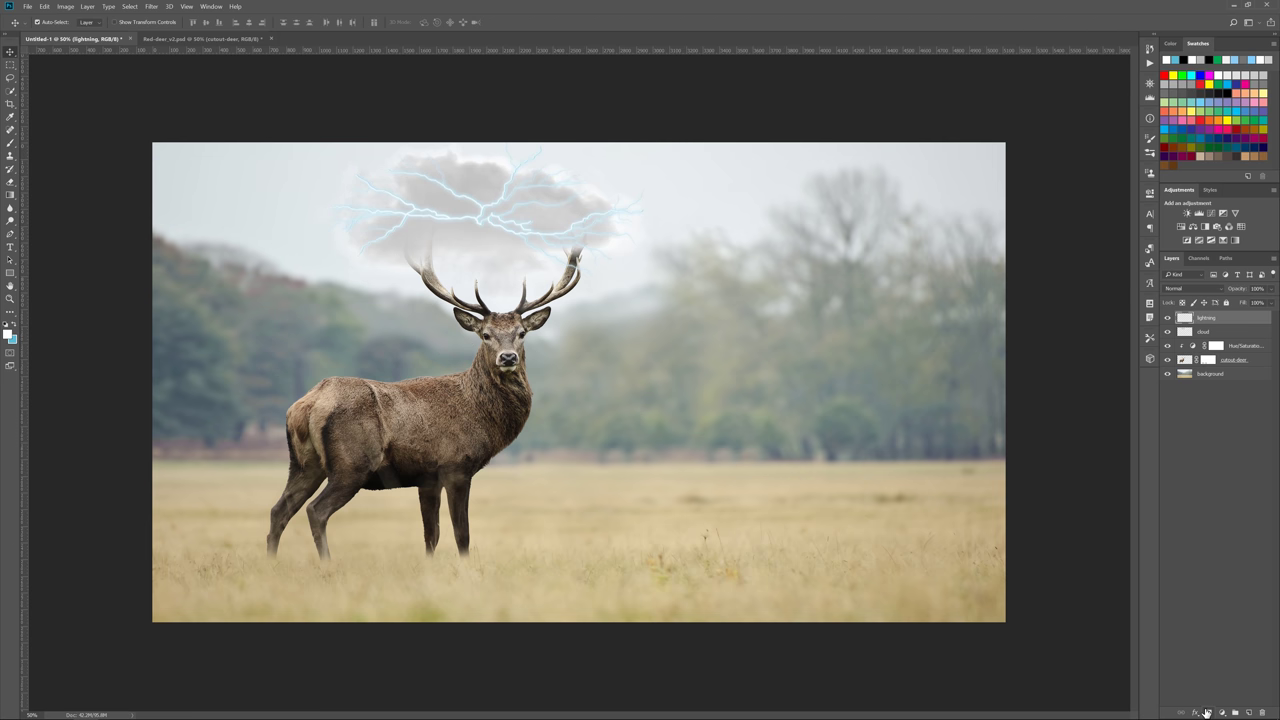
# Add a layer mask to lightning and brush it with a soft round brush at 23% opacity
pyautogui.click(1207, 711)
pyautogui.click(9, 143)
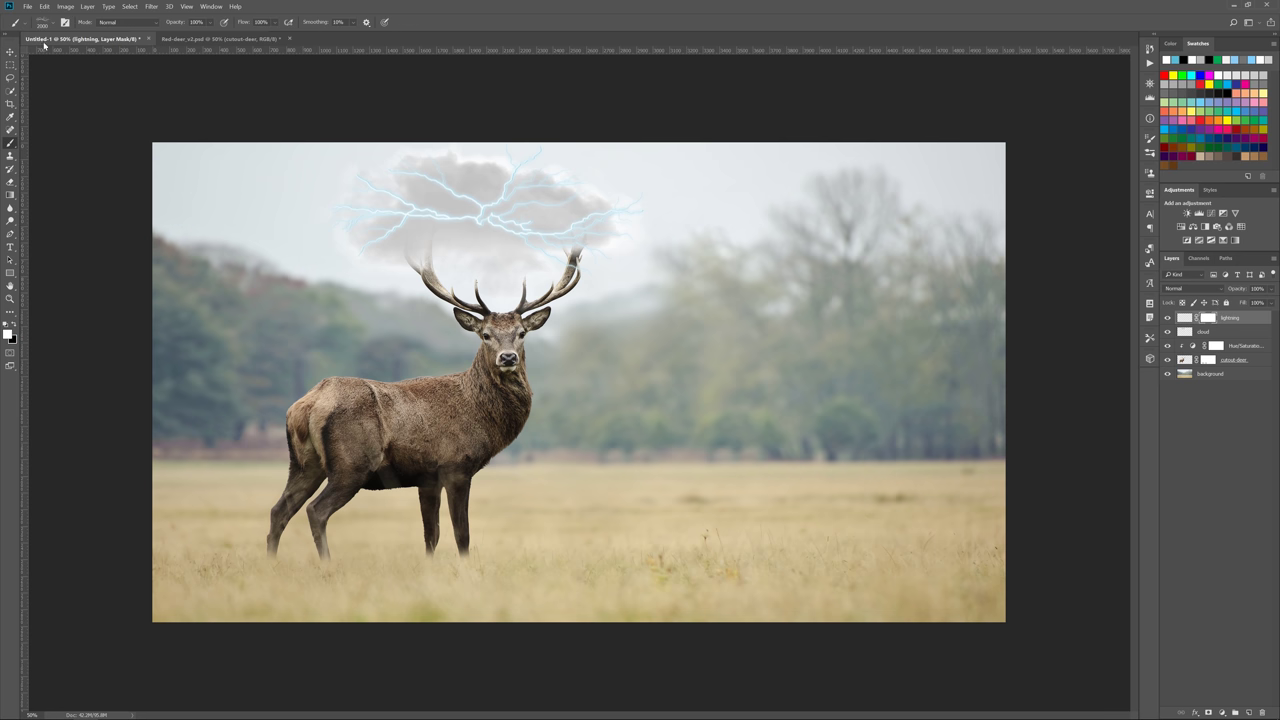
pyautogui.click(42, 22)
pyautogui.click(177, 25)
pyautogui.moveTo(177, 25); pyautogui.dragTo(137, 25)
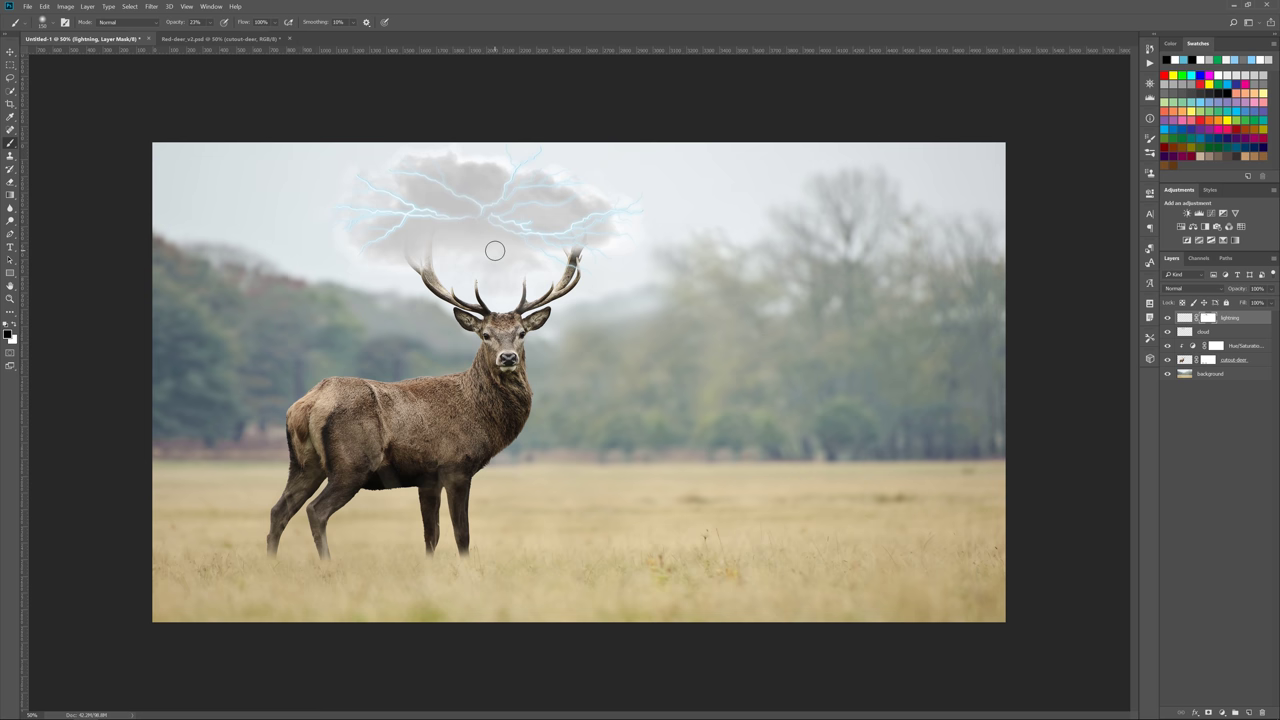
pyautogui.press('v')
pyautogui.click(1184, 319)
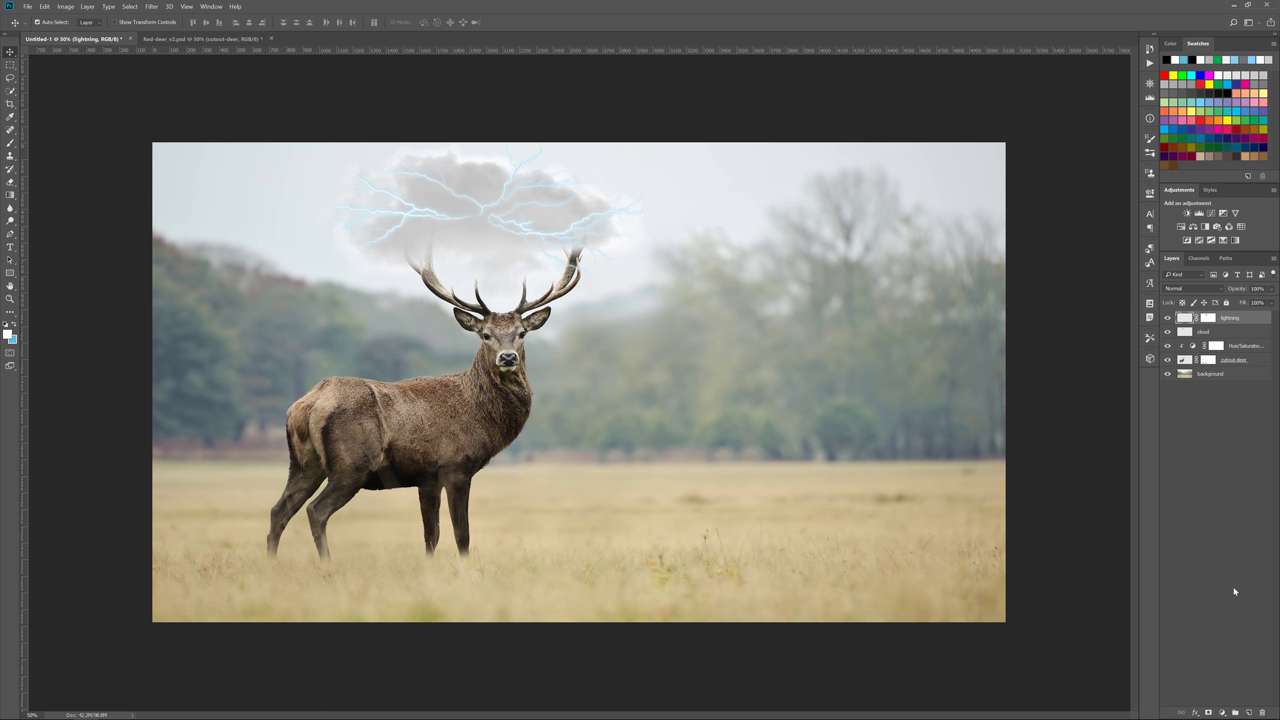
# Apply a Camera Raw Filter to the background with Exposure −0.60 and Contrast +50
pyautogui.click(1186, 375)
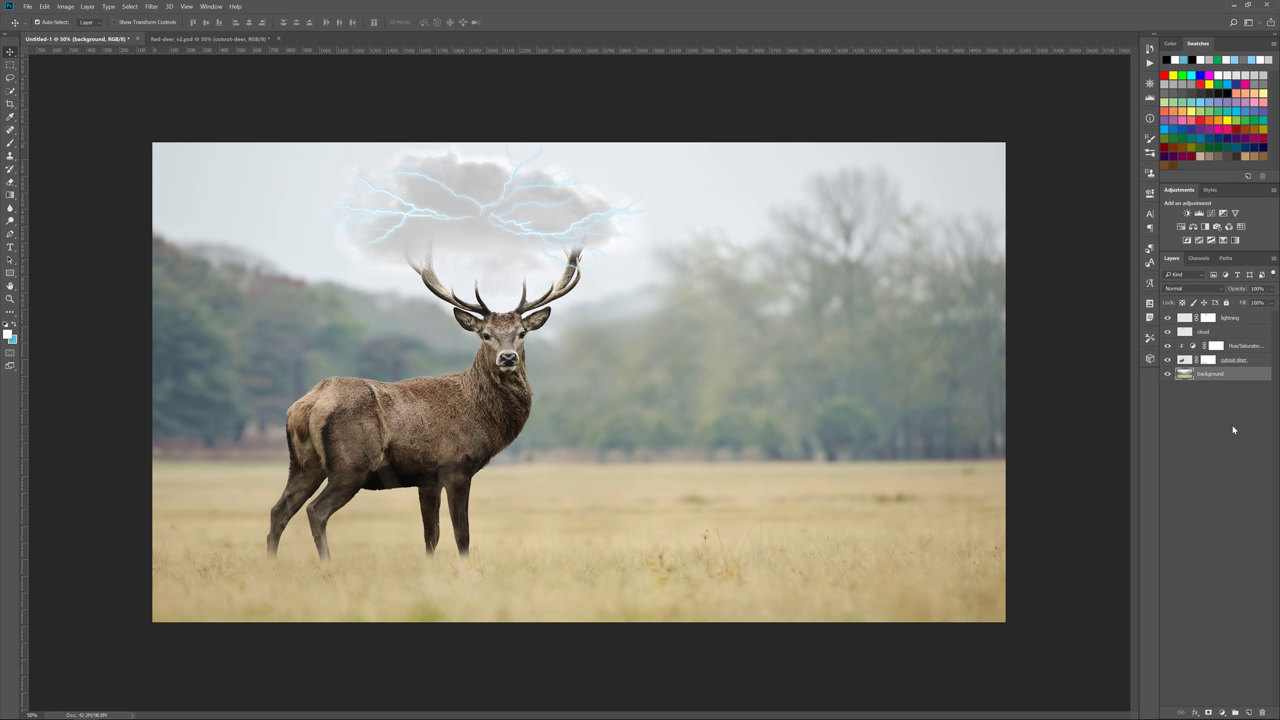
pyautogui.click(151, 7)
pyautogui.click(174, 62)
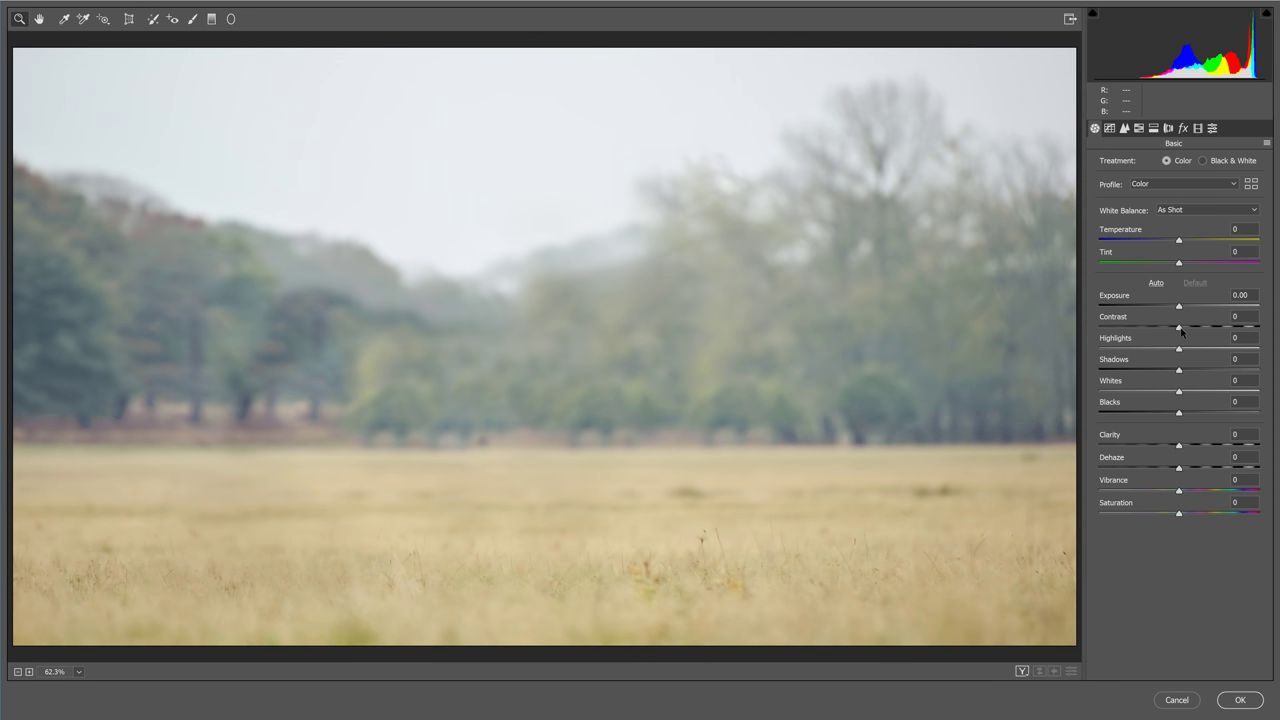
pyautogui.moveTo(1178, 306); pyautogui.dragTo(1171, 311)
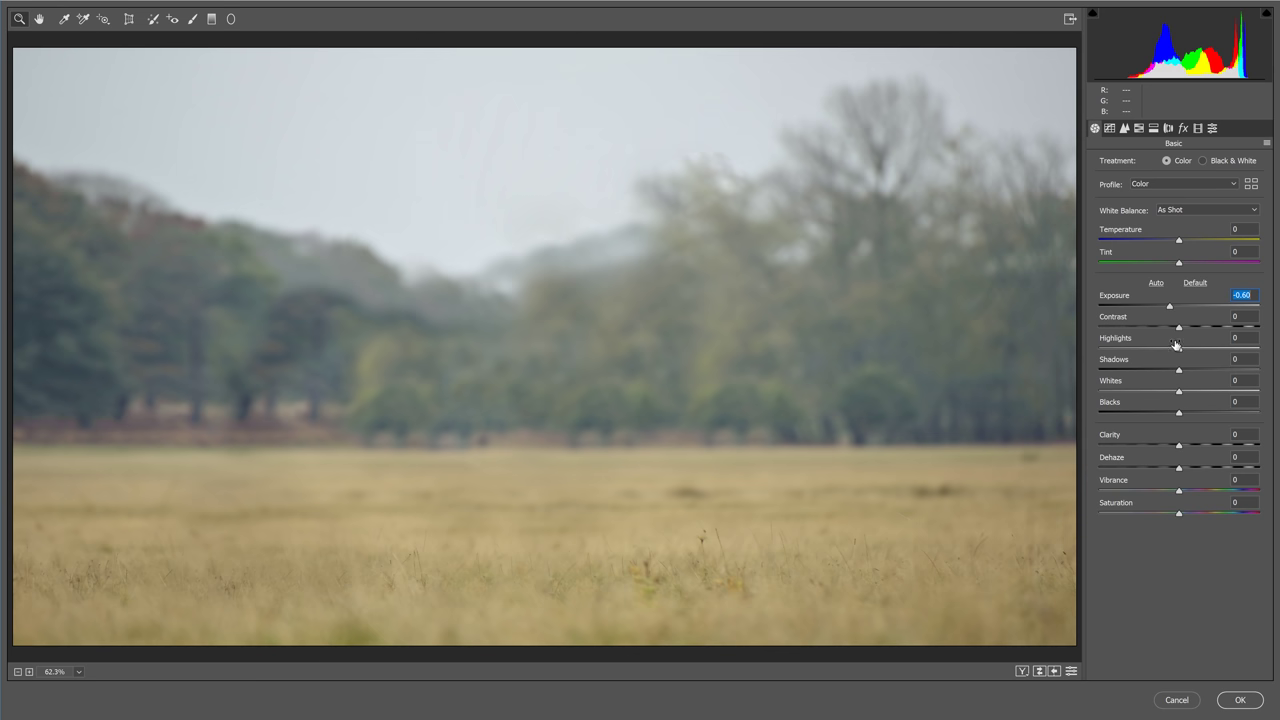
pyautogui.moveTo(1178, 327); pyautogui.dragTo(1221, 338)
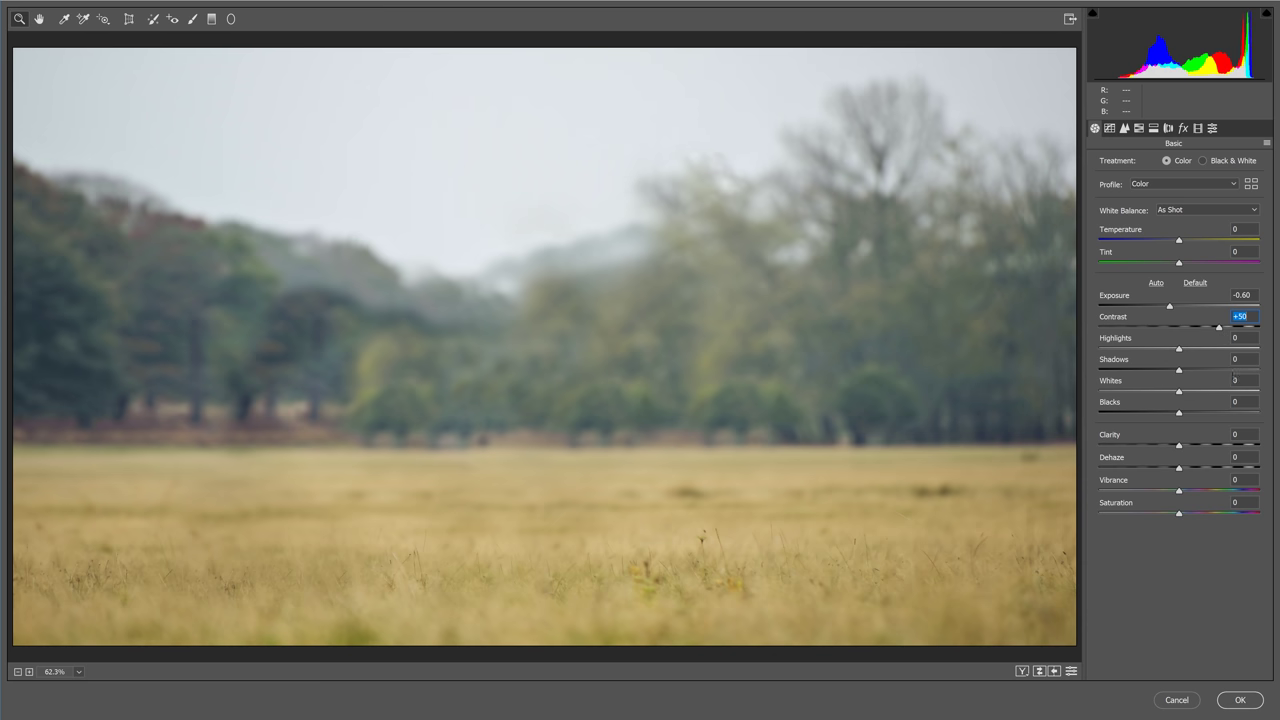
pyautogui.click(1240, 699)
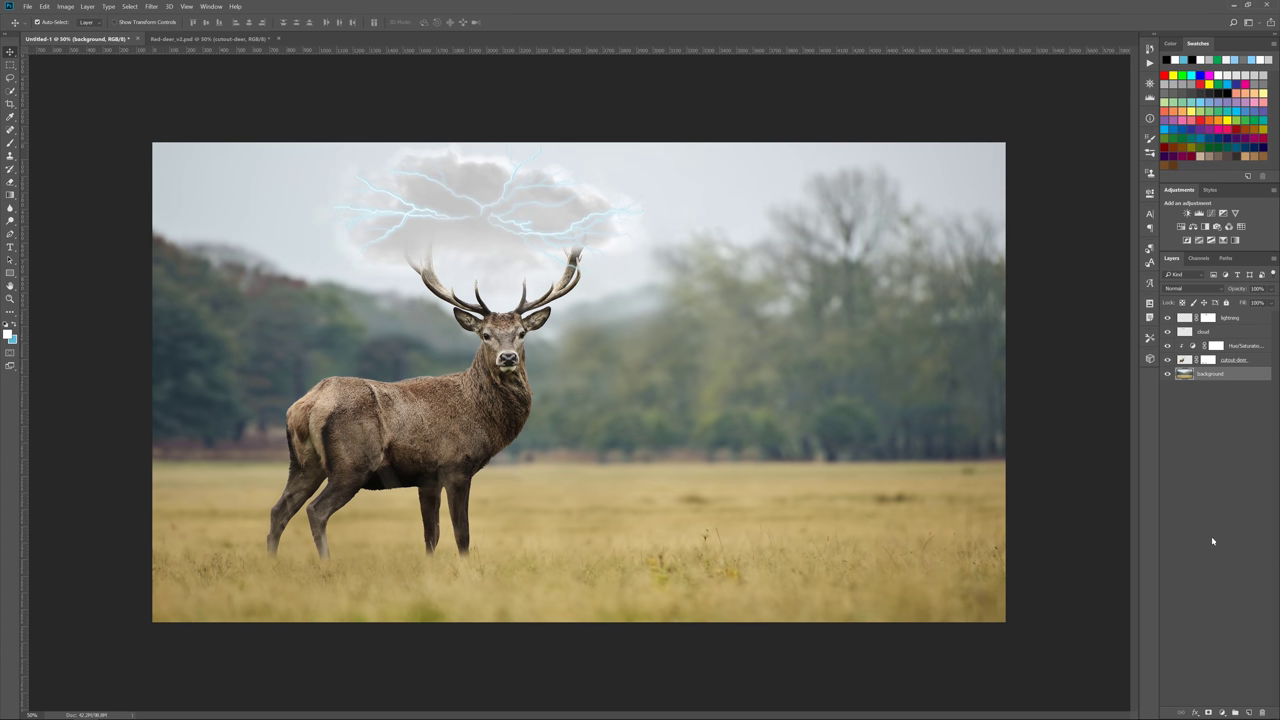
# Add a new layer named rain above the lightning layer
pyautogui.click(1190, 318)
pyautogui.click(1248, 712)
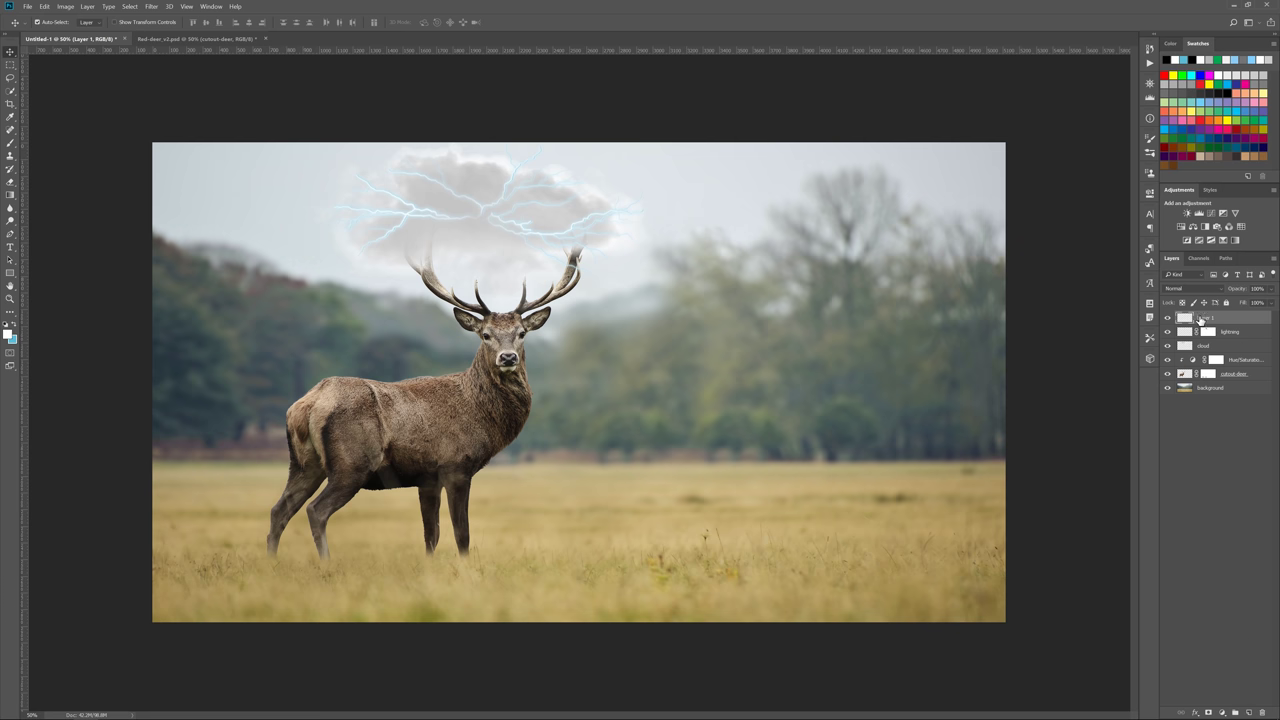
pyautogui.doubleClick(1200, 317)
pyautogui.write('rain')
pyautogui.press('Return')
# Pick a rain brush from rain_brushes in white at 100% opacity
pyautogui.click(6, 323)
pyautogui.click(10, 143)
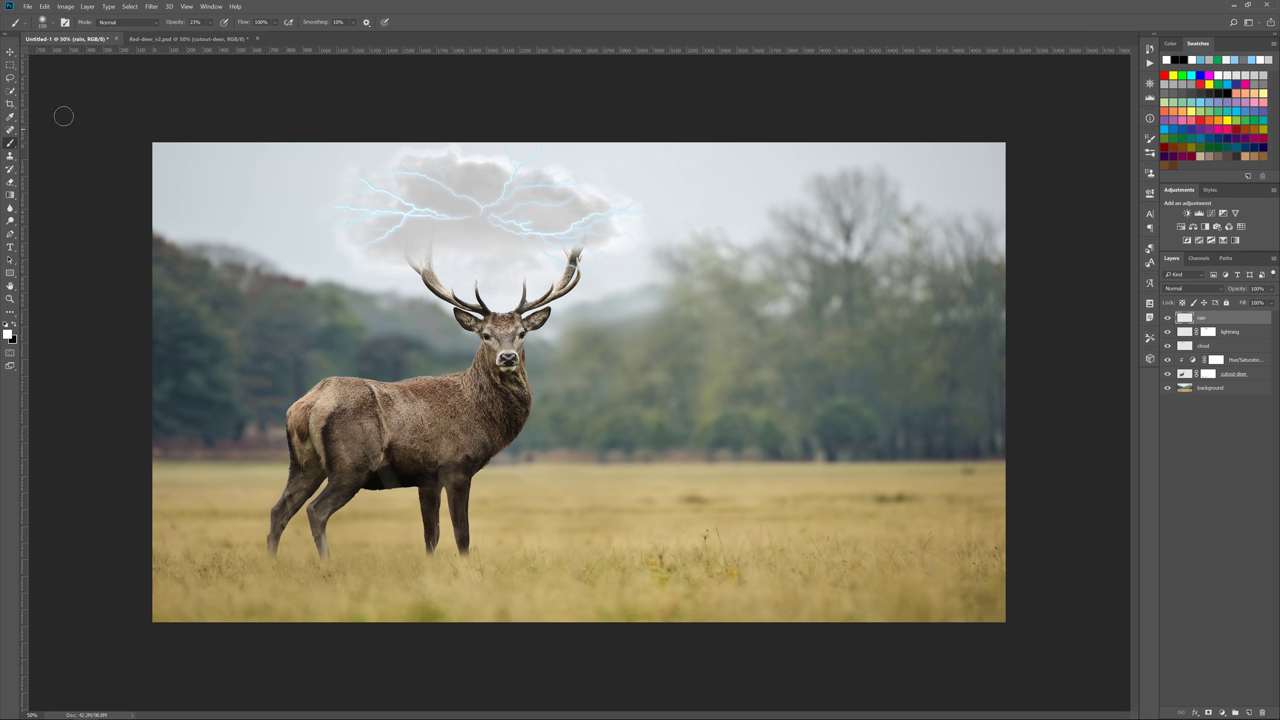
pyautogui.press('0')
pyautogui.rightClick(81, 103)
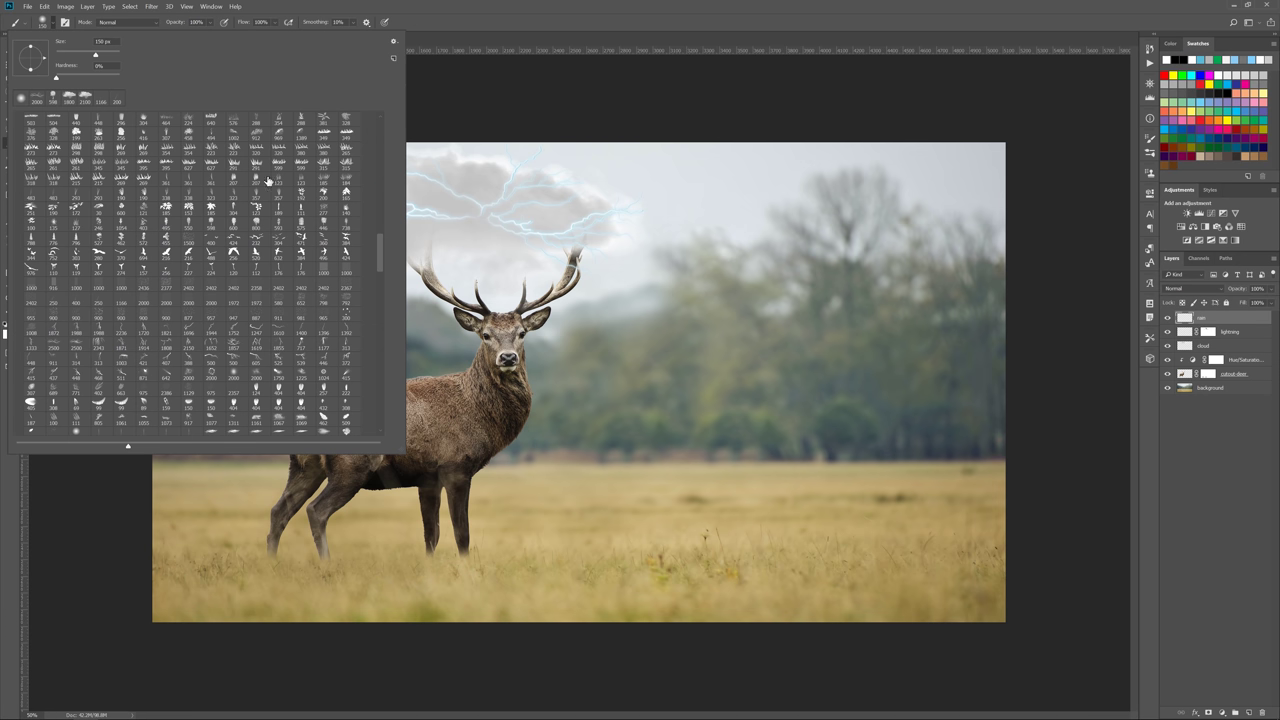
pyautogui.click(17, 176)
pyautogui.click(17, 190)
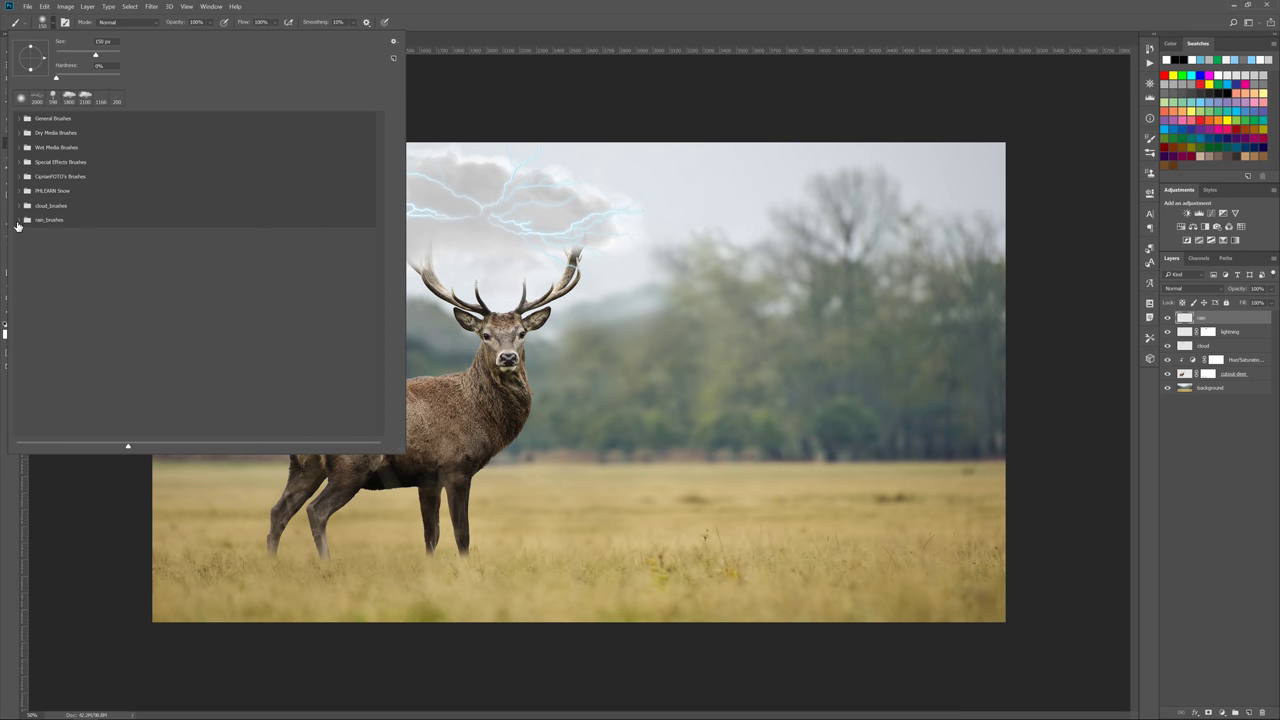
pyautogui.click(18, 220)
pyautogui.doubleClick(101, 238)
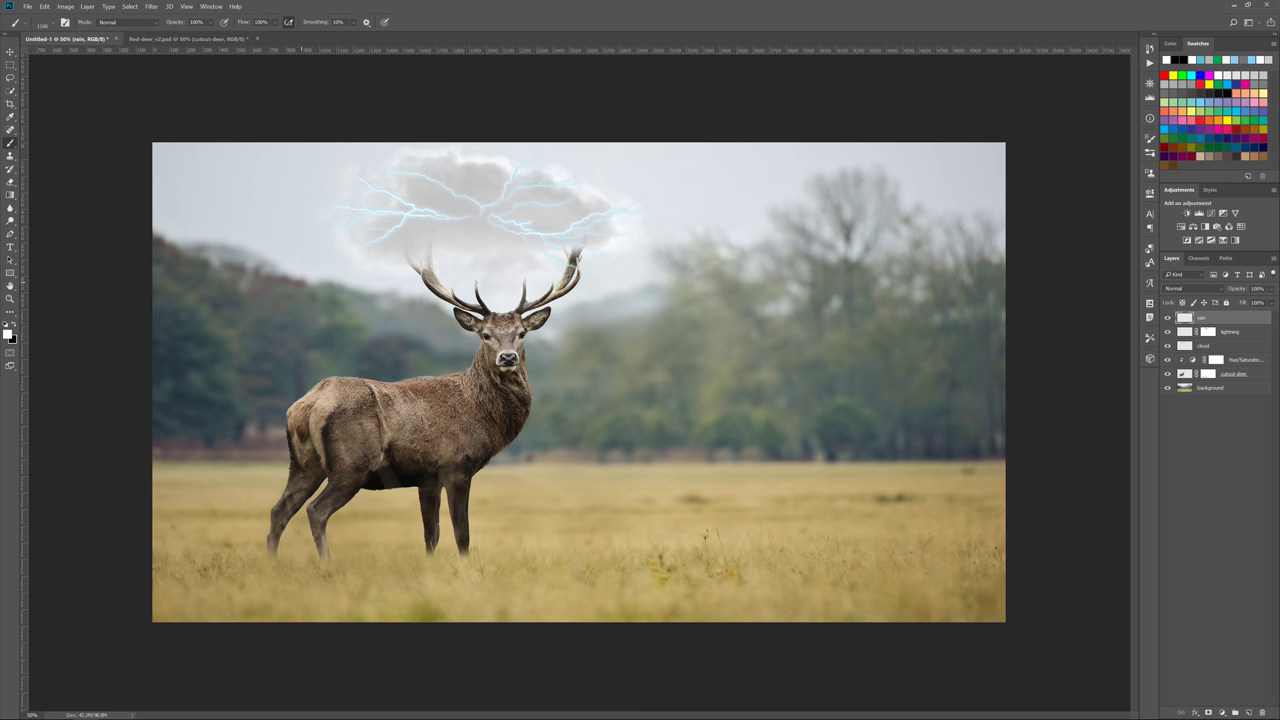
# Stamp white rain over the trees and around the deer, then duplicate the layer as rain 2
pyautogui.click(253, 300)
pyautogui.click(800, 240)
pyautogui.click(868, 274)
pyautogui.click(452, 516)
pyautogui.click(780, 262)
pyautogui.click(566, 515)
pyautogui.hotkey('ctrl', 'j')
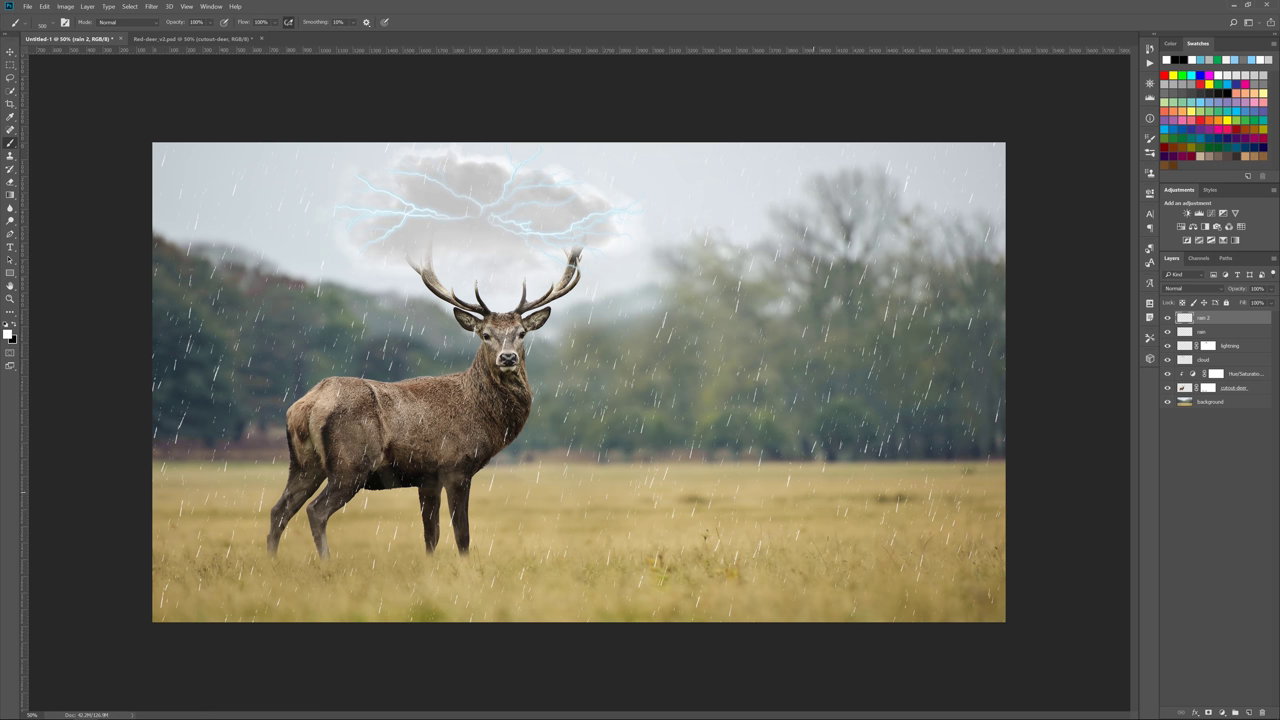
# Apply a 3.8-pixel Gaussian Blur to the rain 2 layer
pyautogui.press('v')
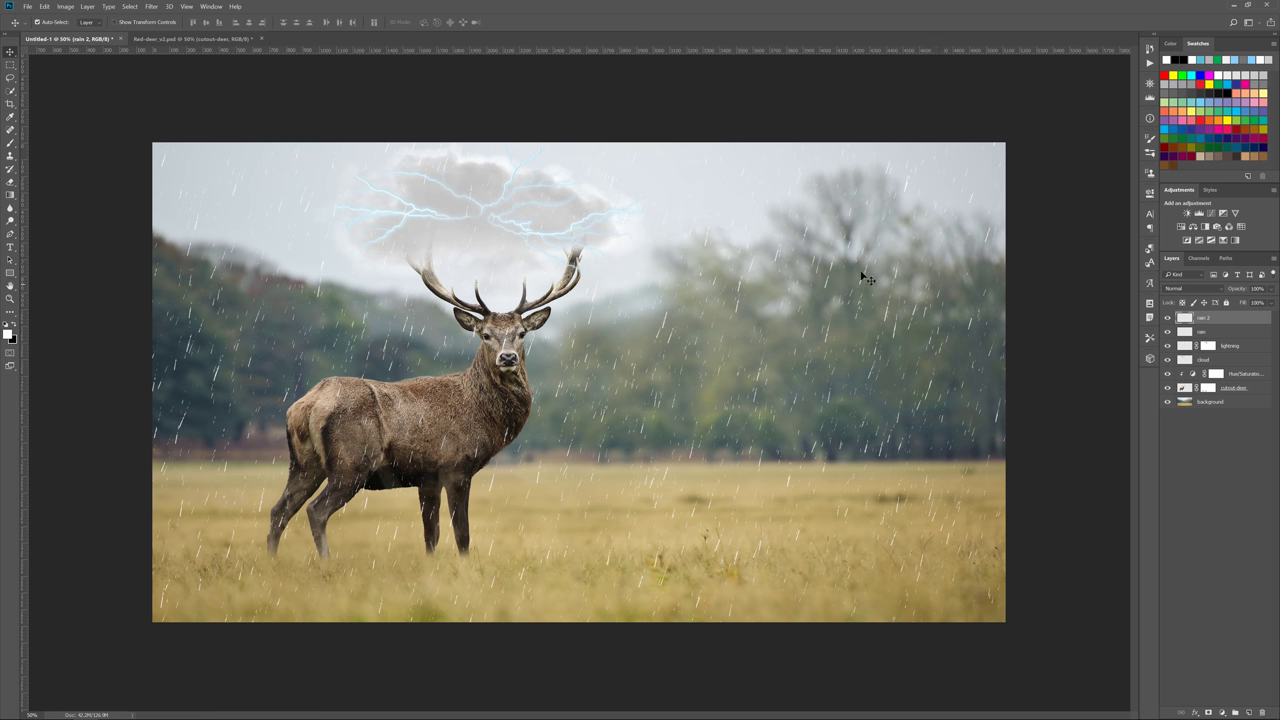
pyautogui.click(151, 6)
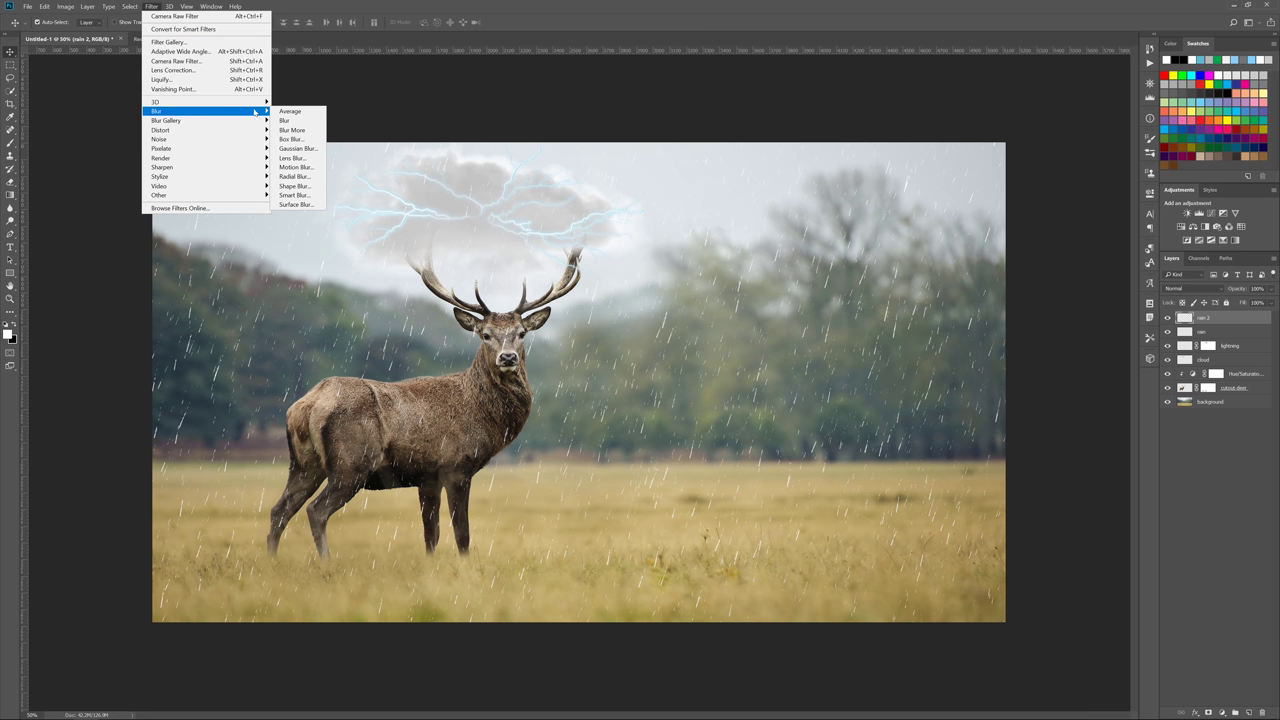
pyautogui.click(296, 148)
pyautogui.moveTo(938, 344); pyautogui.dragTo(925, 346)
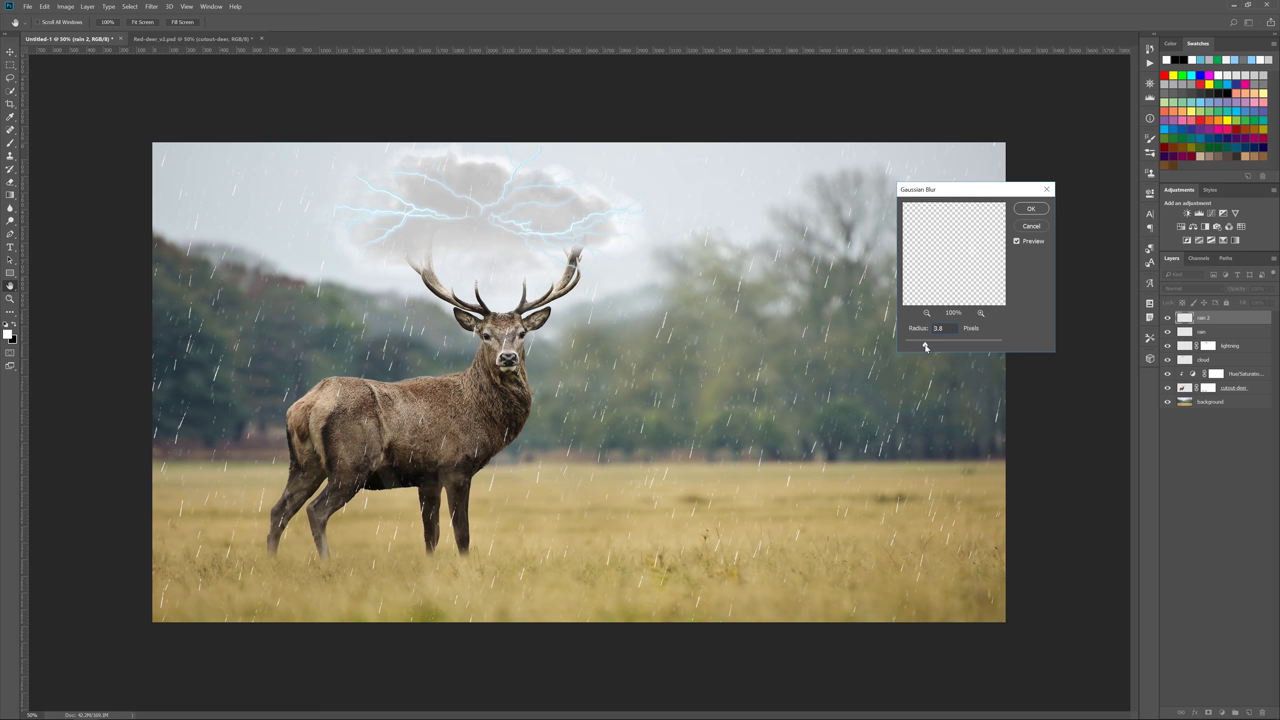
pyautogui.press('Return')
# Apply a 2-pixel Gaussian Blur to the rain layer
pyautogui.click(1200, 331)
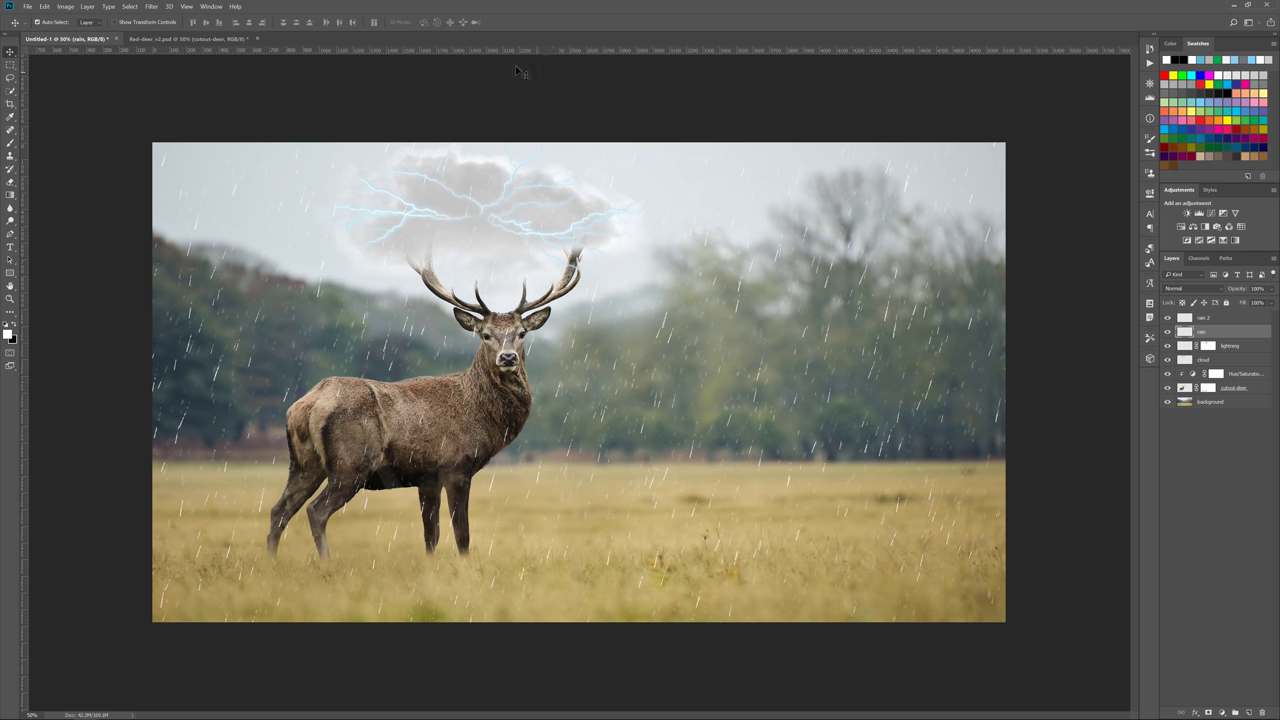
pyautogui.click(151, 6)
pyautogui.moveTo(200, 110)
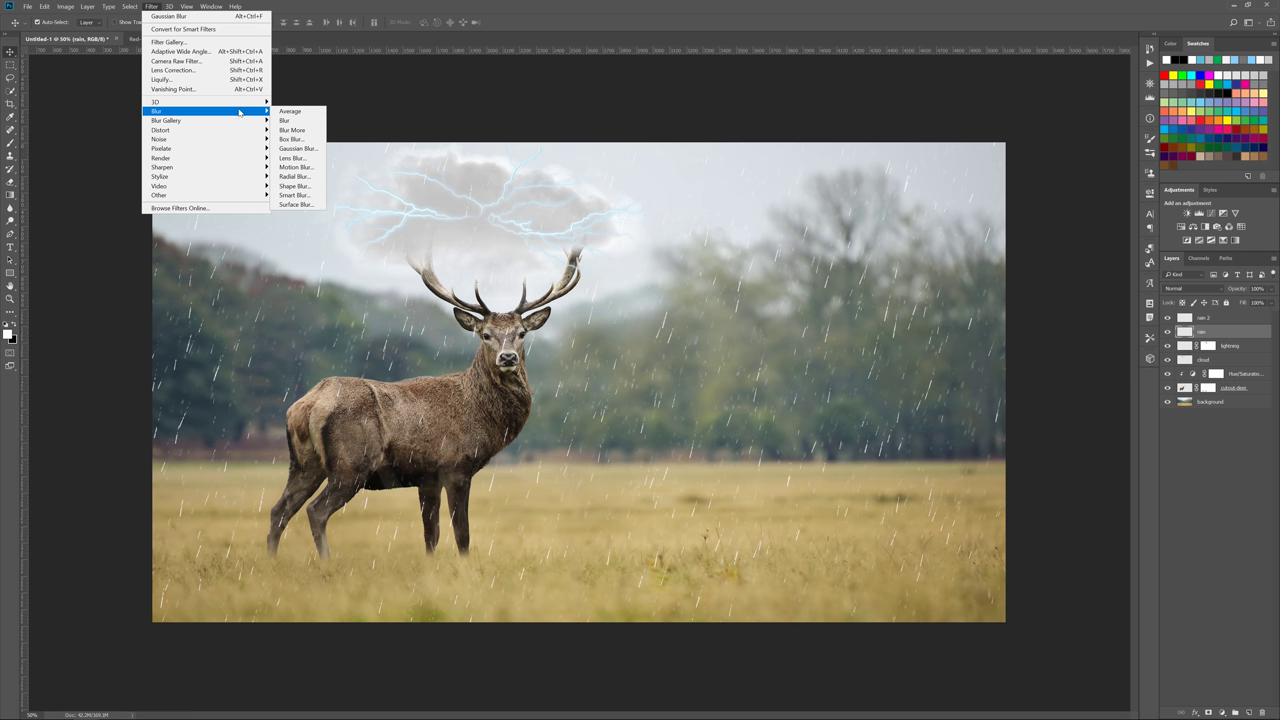
pyautogui.click(300, 147)
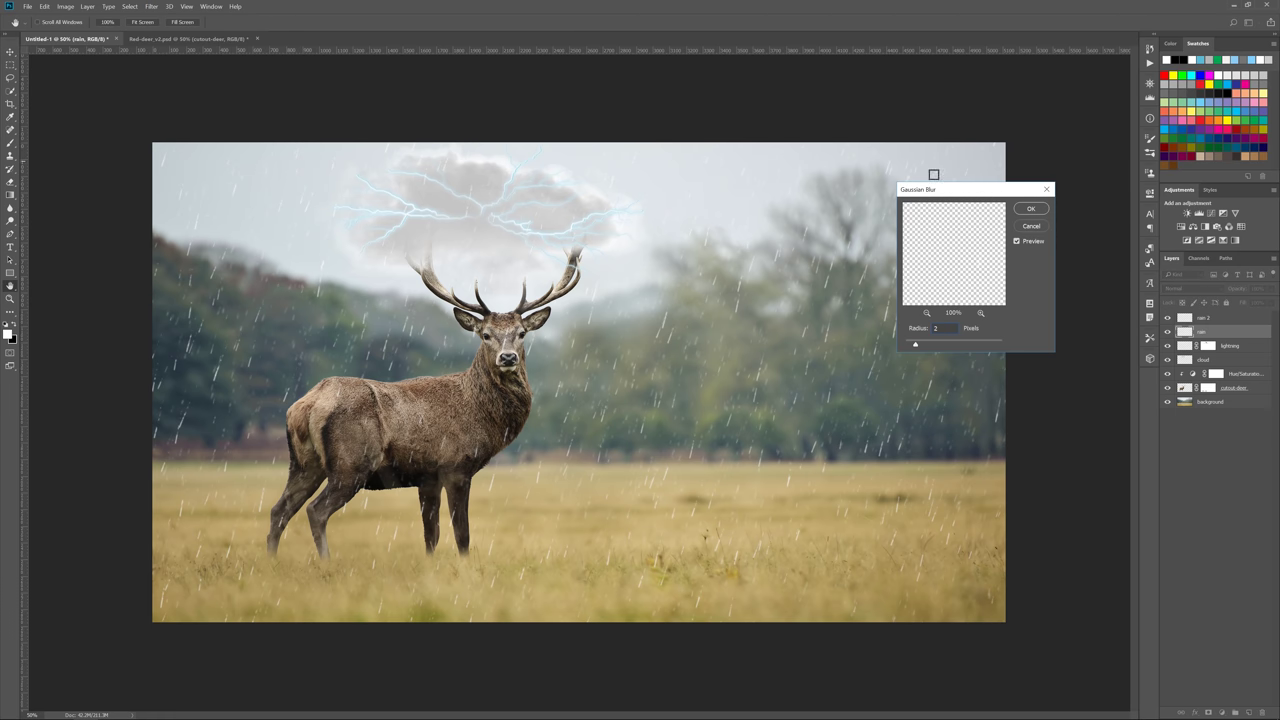
pyautogui.click(1031, 209)
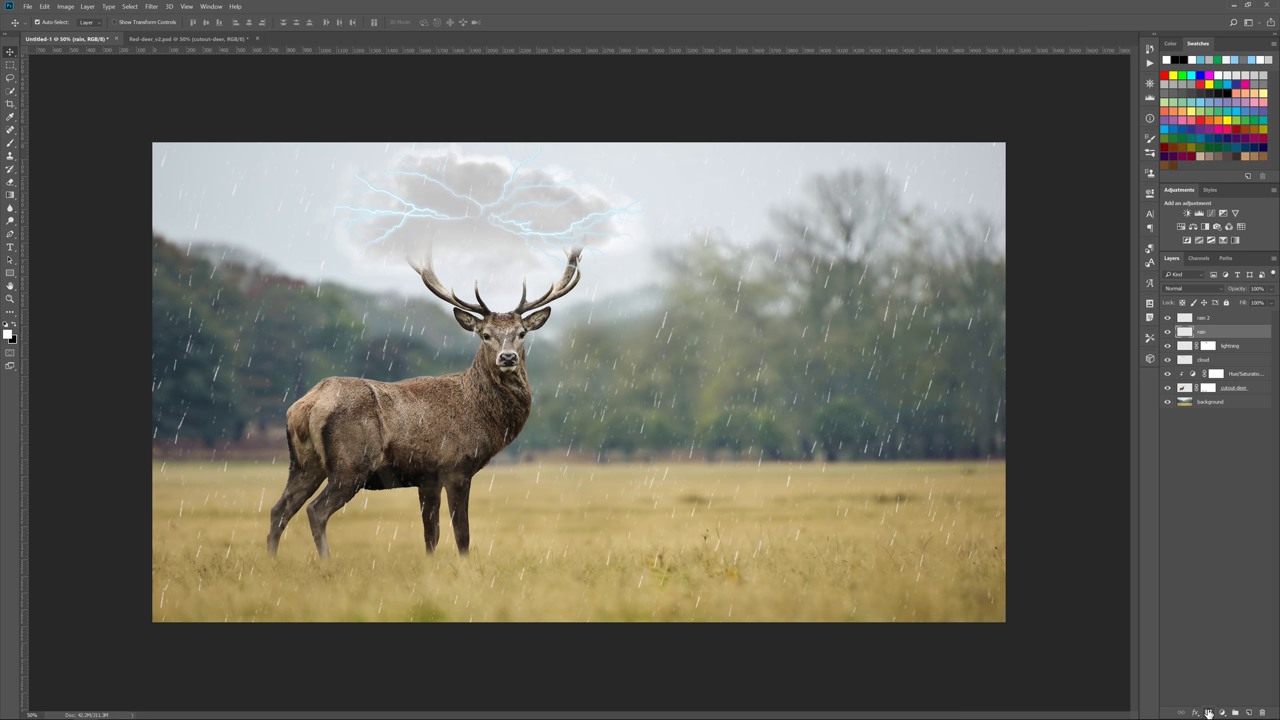
# Add a layer mask to the rain layer and set up a brush at size 125
pyautogui.click(1208, 712)
pyautogui.press('b')
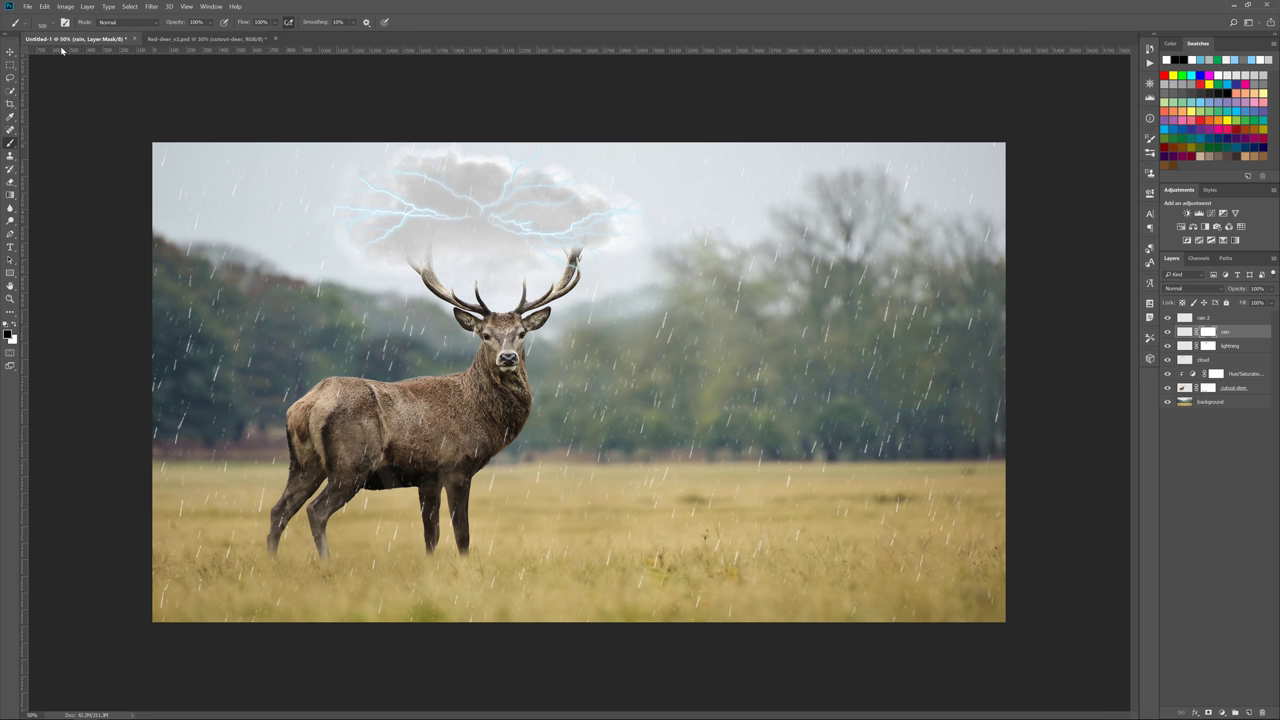
pyautogui.click(42, 22)
pyautogui.doubleClick(72, 100)
pyautogui.press('[')
pyautogui.press('[')
pyautogui.press('[')
# Group all layers into Group 1 and stamp a merged copy above it
pyautogui.press('v')
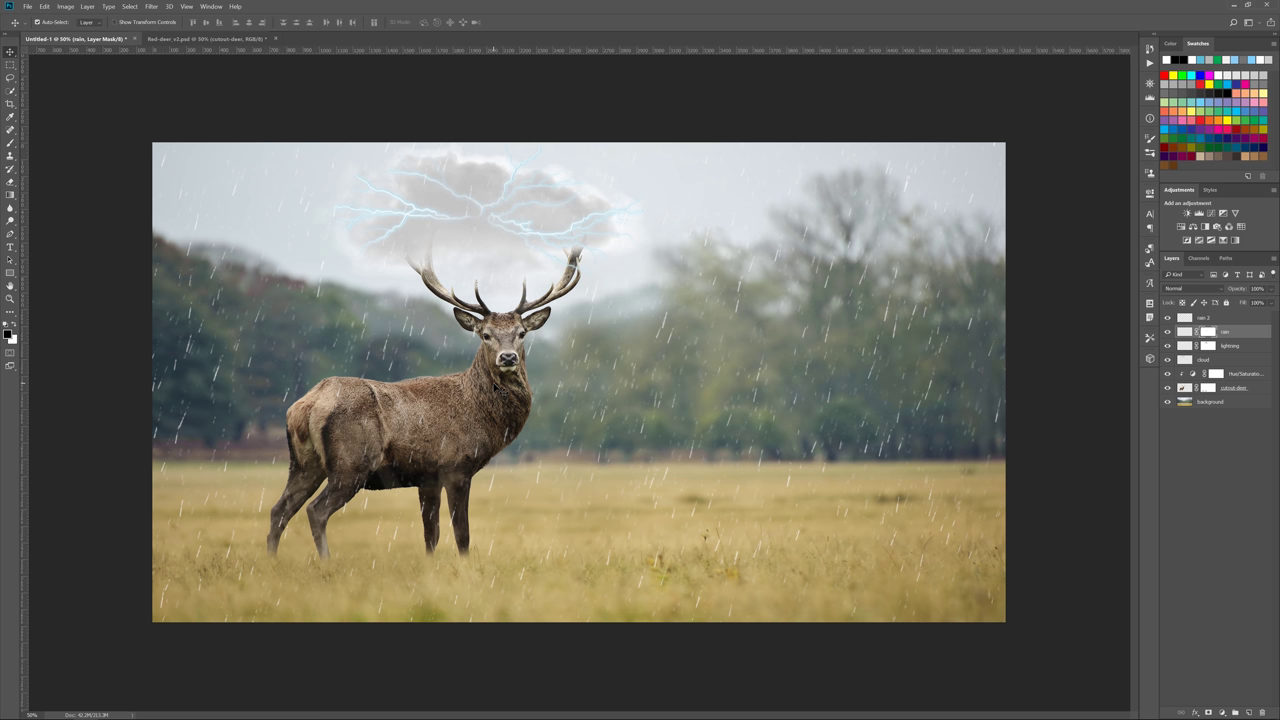
pyautogui.click(1228, 320)
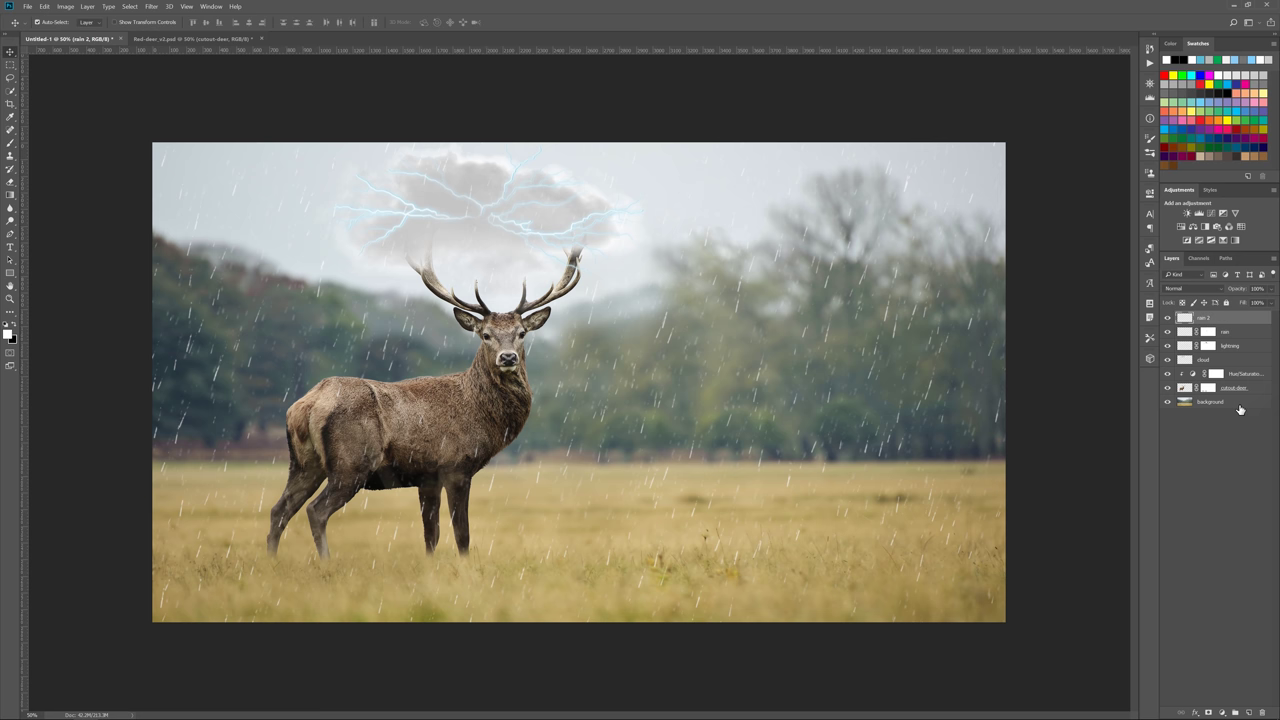
pyautogui.keyDown('shift'); pyautogui.click(1232, 403); pyautogui.keyUp('shift')
pyautogui.hotkey('ctrl', 'g')
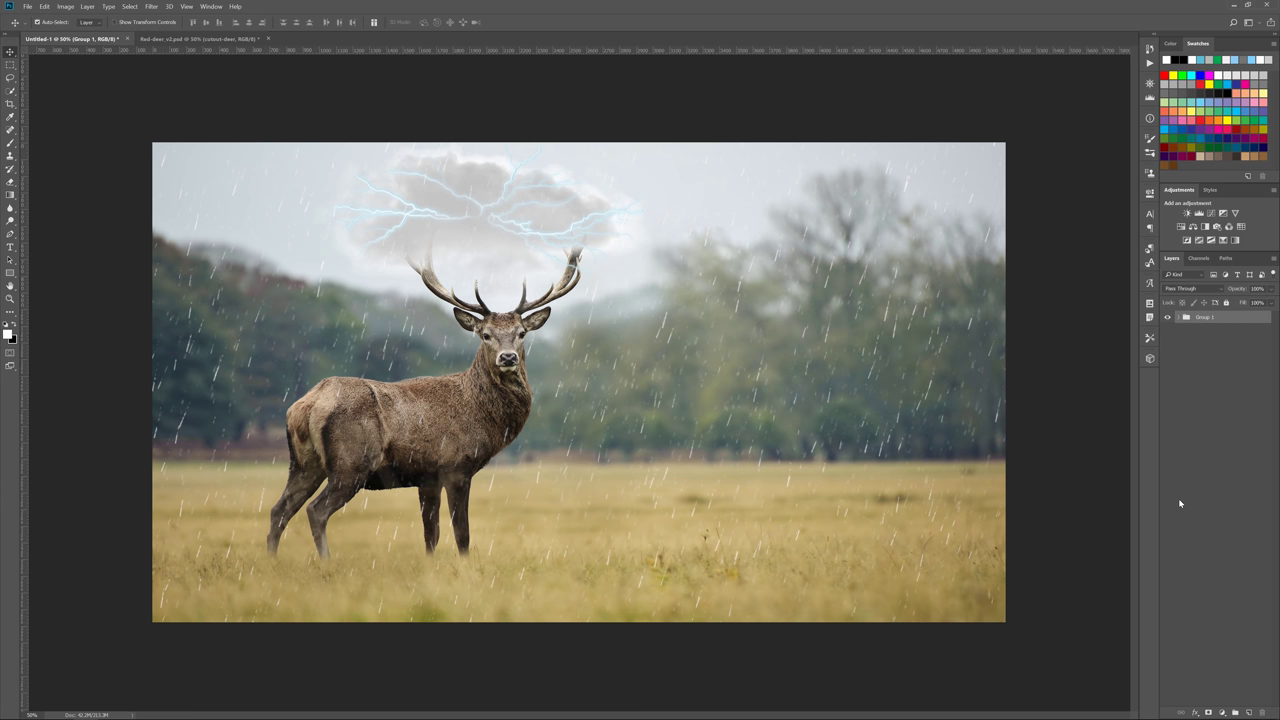
pyautogui.hotkey('ctrl', 'alt', 'shift', 'e')
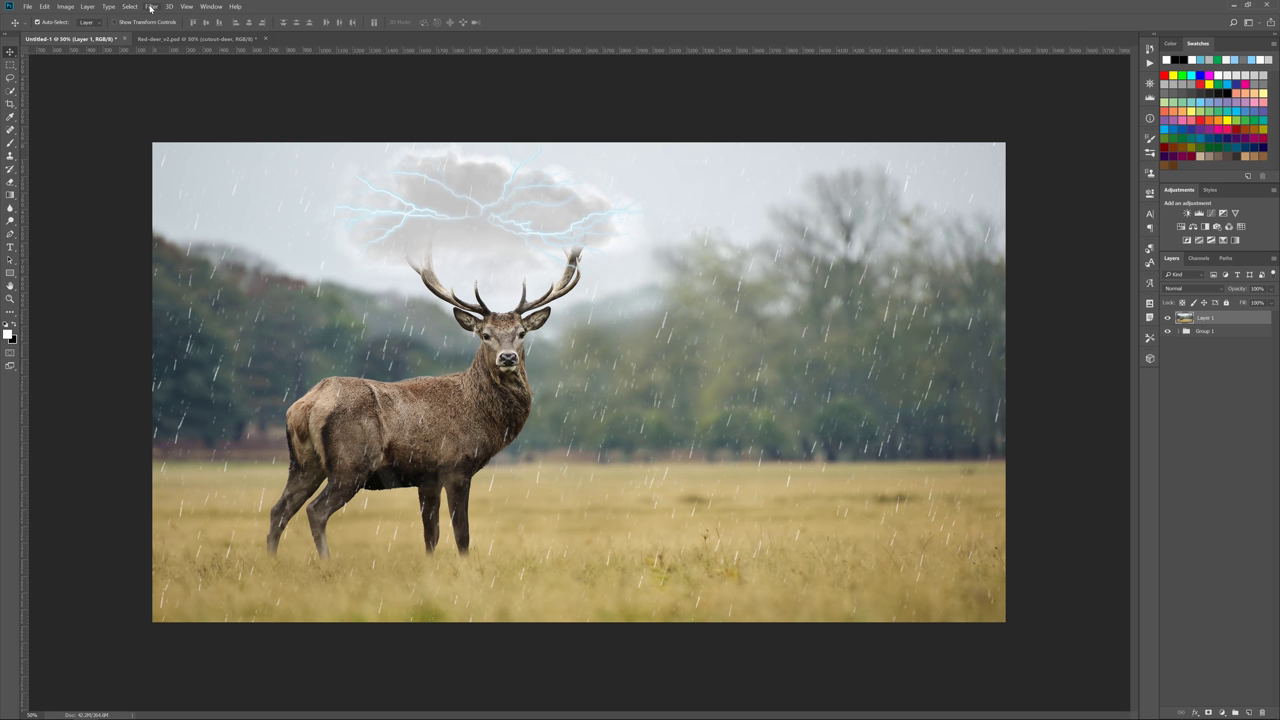
# In the Camera Raw Filter, raise contrast to +50 and add a dark edge vignette
pyautogui.click(151, 6)
pyautogui.click(212, 61)
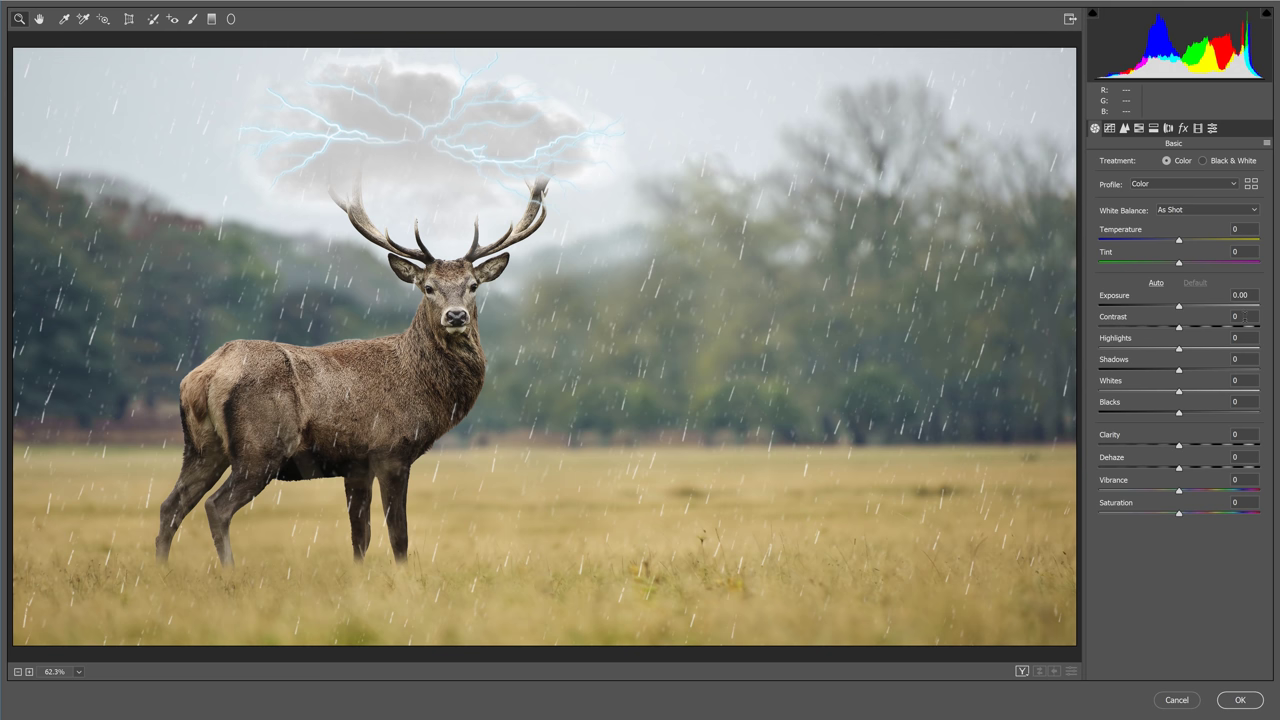
pyautogui.moveTo(1180, 327); pyautogui.dragTo(1165, 308)
pyautogui.click(1183, 128)
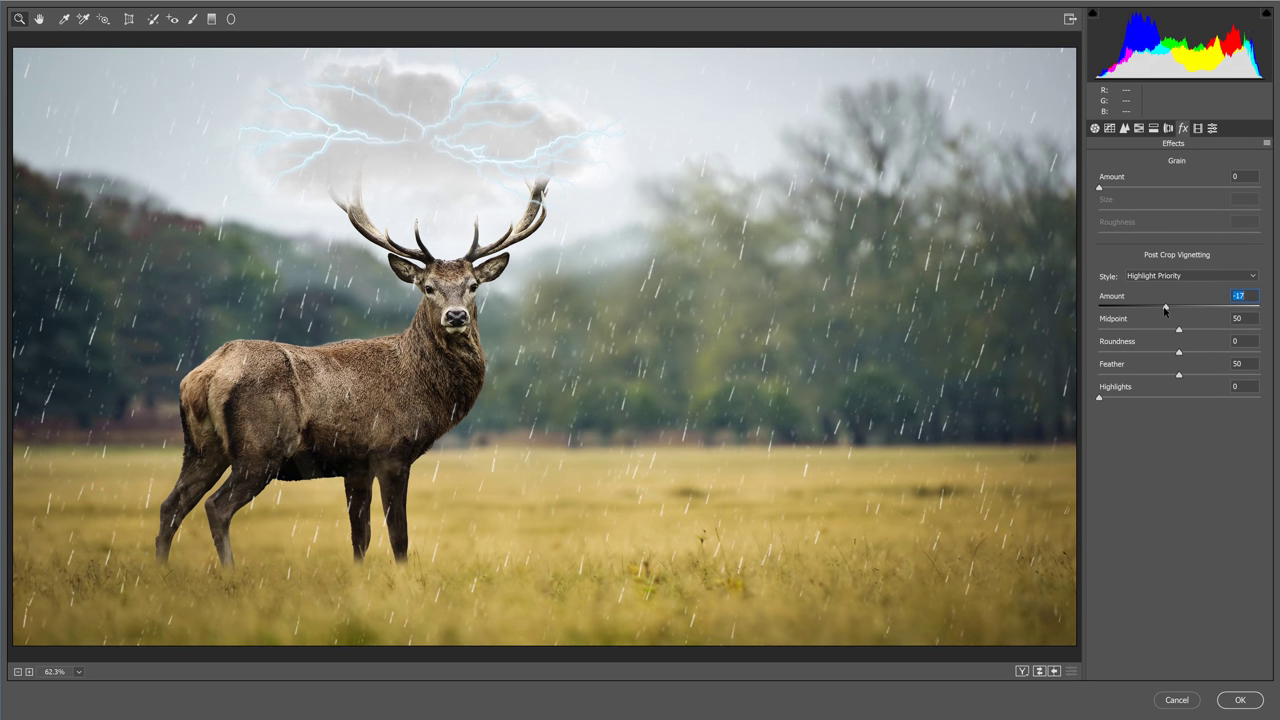
pyautogui.click(1095, 128)
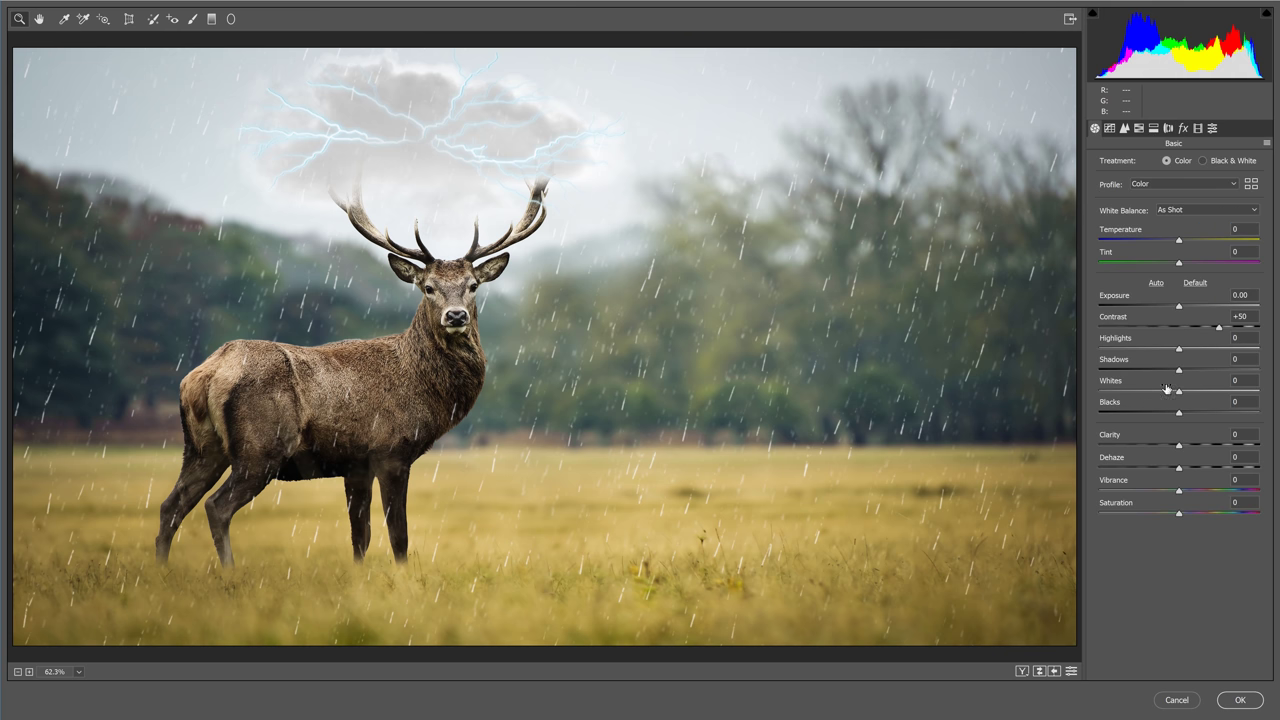
# Set Dehaze +18, Highlights −100, Blacks −18, Clarity +7 and Vibrance −22
pyautogui.moveTo(1179, 467); pyautogui.dragTo(1193, 469)
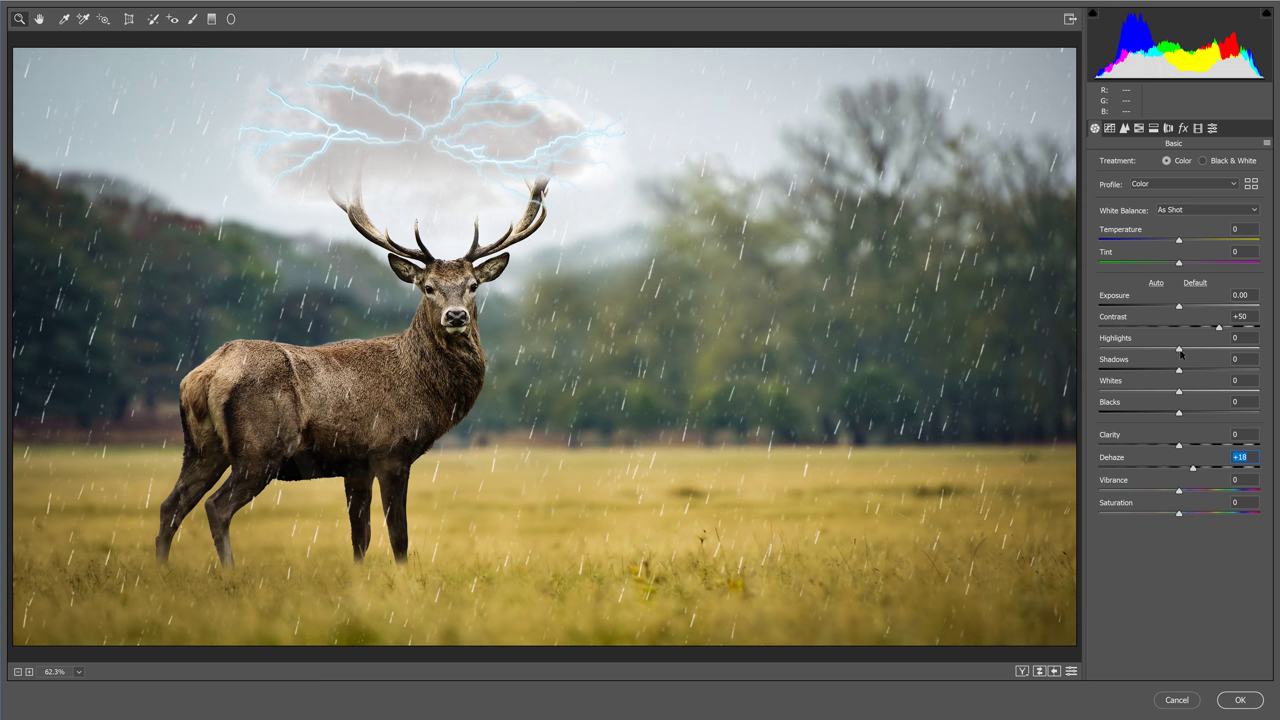
pyautogui.moveTo(1179, 349); pyautogui.dragTo(1090, 352)
pyautogui.moveTo(1179, 412)
pyautogui.mouseDown()
pyautogui.moveTo(1168, 414)
pyautogui.moveTo(1193, 390)
pyautogui.moveTo(1166, 372)
pyautogui.mouseUp()
pyautogui.moveTo(1179, 445); pyautogui.dragTo(1185, 446)
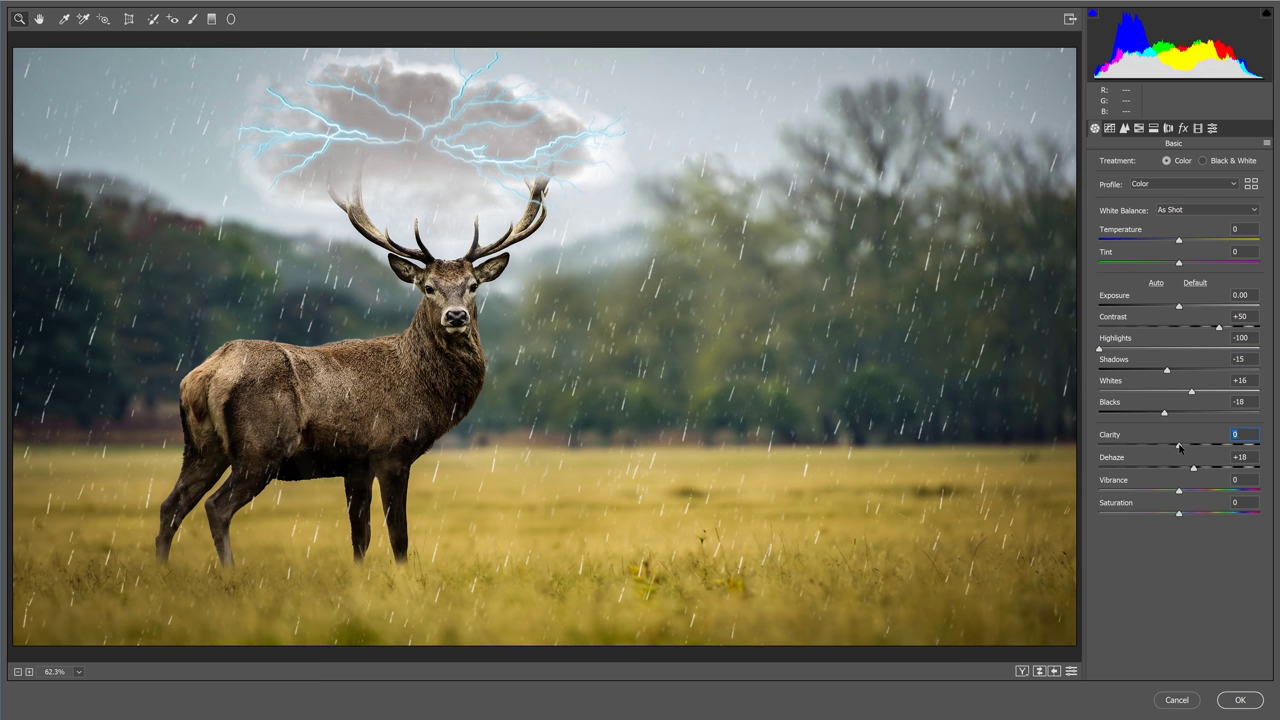
pyautogui.moveTo(1179, 491)
pyautogui.mouseDown()
pyautogui.moveTo(1162, 491)
pyautogui.moveTo(1176, 514)
pyautogui.mouseUp()
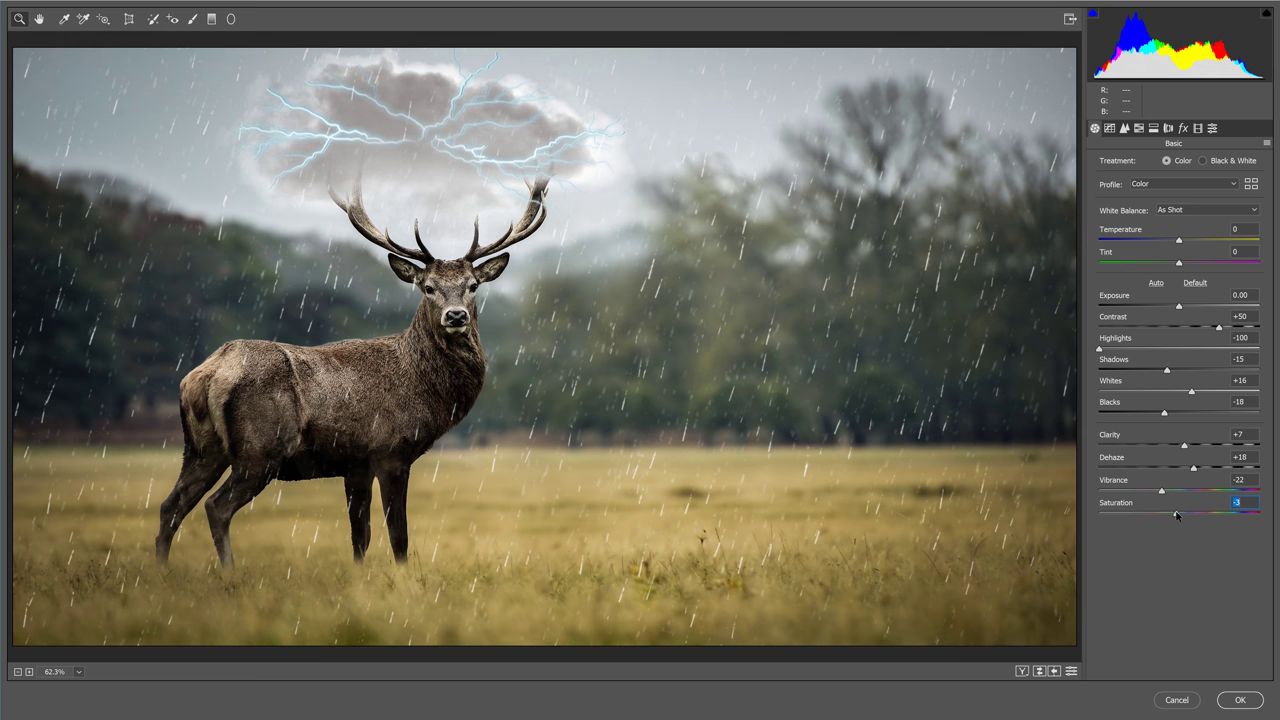
# Lift the tone curve's black point, add a brighter midtone point, and apply the grade
pyautogui.click(1109, 128)
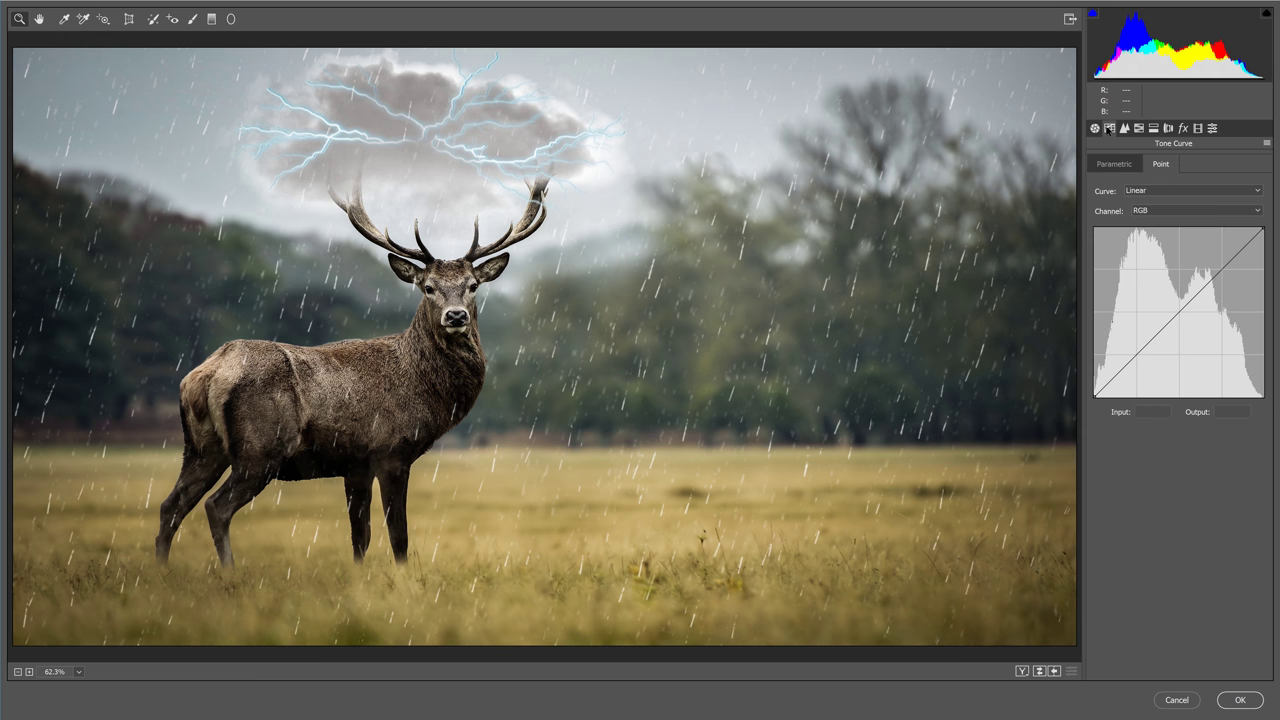
pyautogui.moveTo(1097, 396)
pyautogui.mouseDown()
pyautogui.moveTo(1090, 384)
pyautogui.moveTo(1119, 371)
pyautogui.mouseUp()
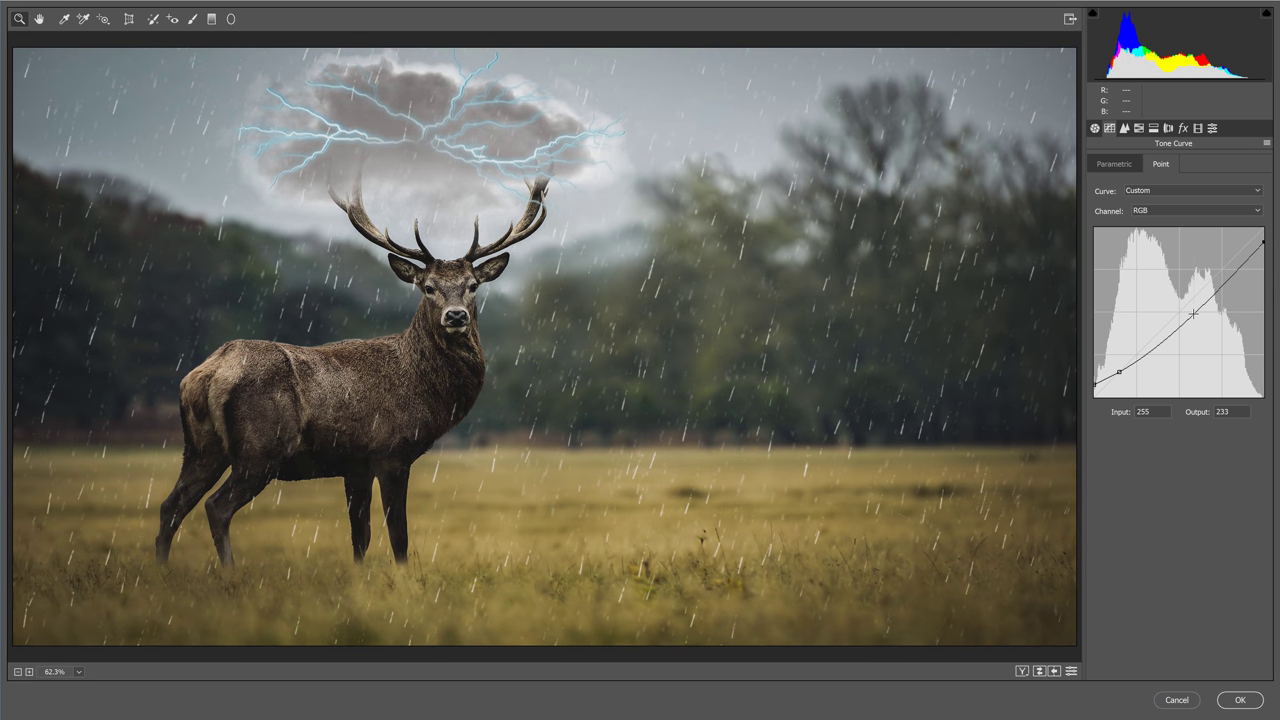
pyautogui.moveTo(1191, 313); pyautogui.dragTo(1186, 300)
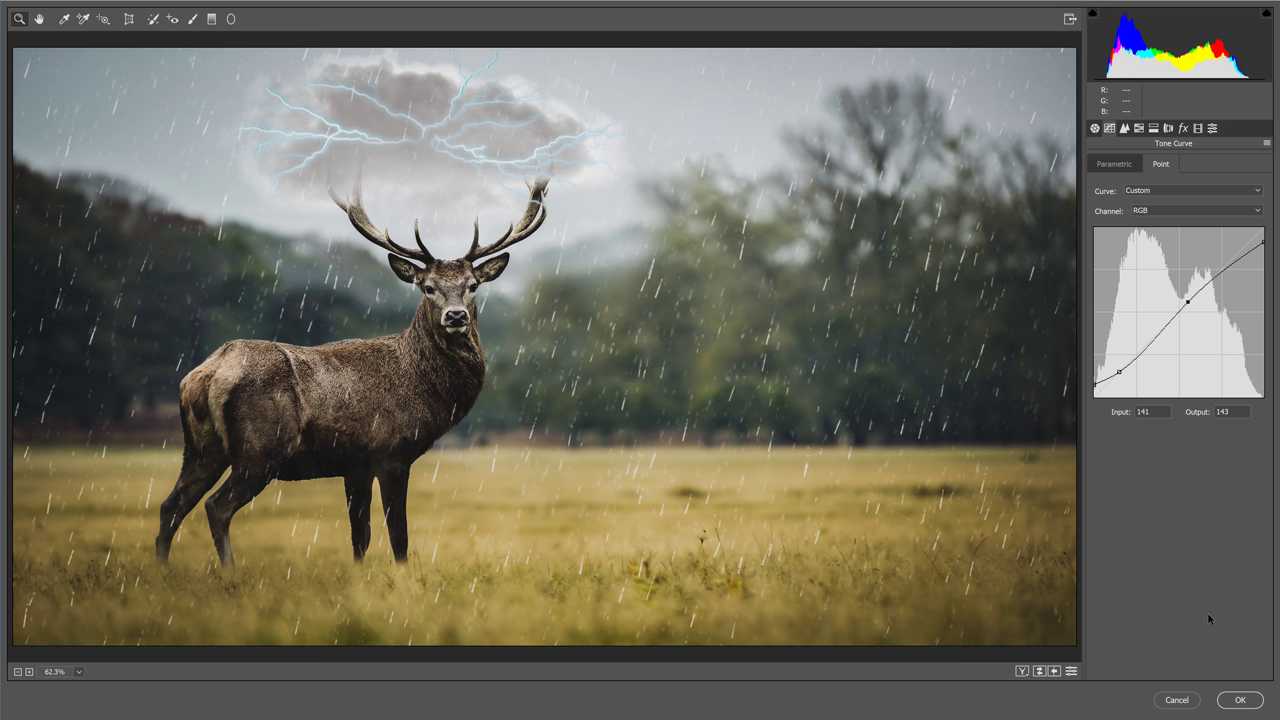
pyautogui.click(1238, 699)
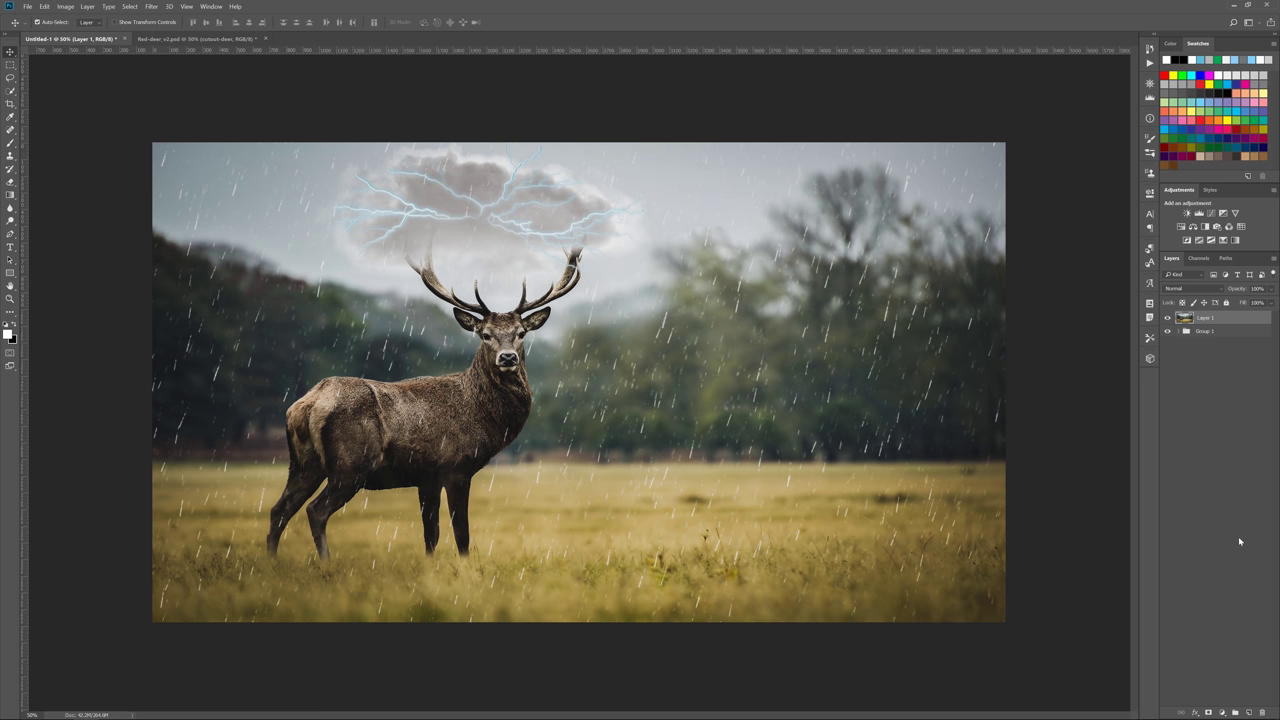
pyautogui.hotkey('ctrl', '0')
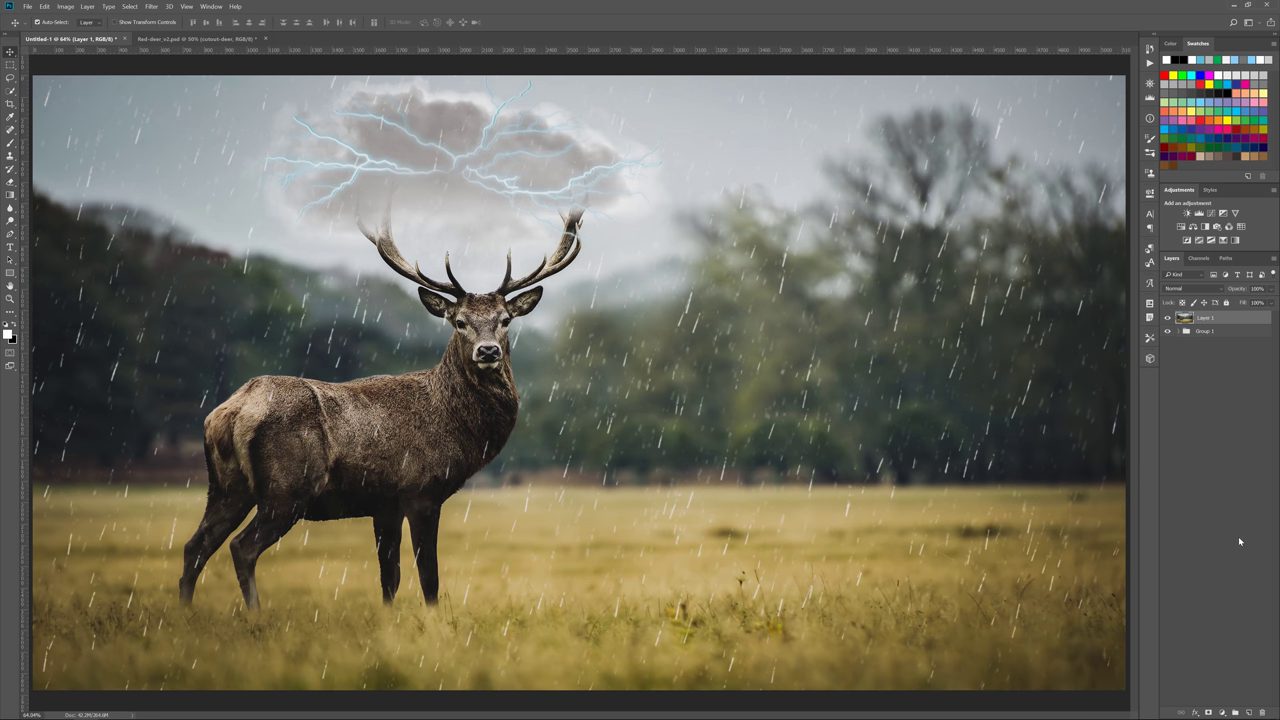